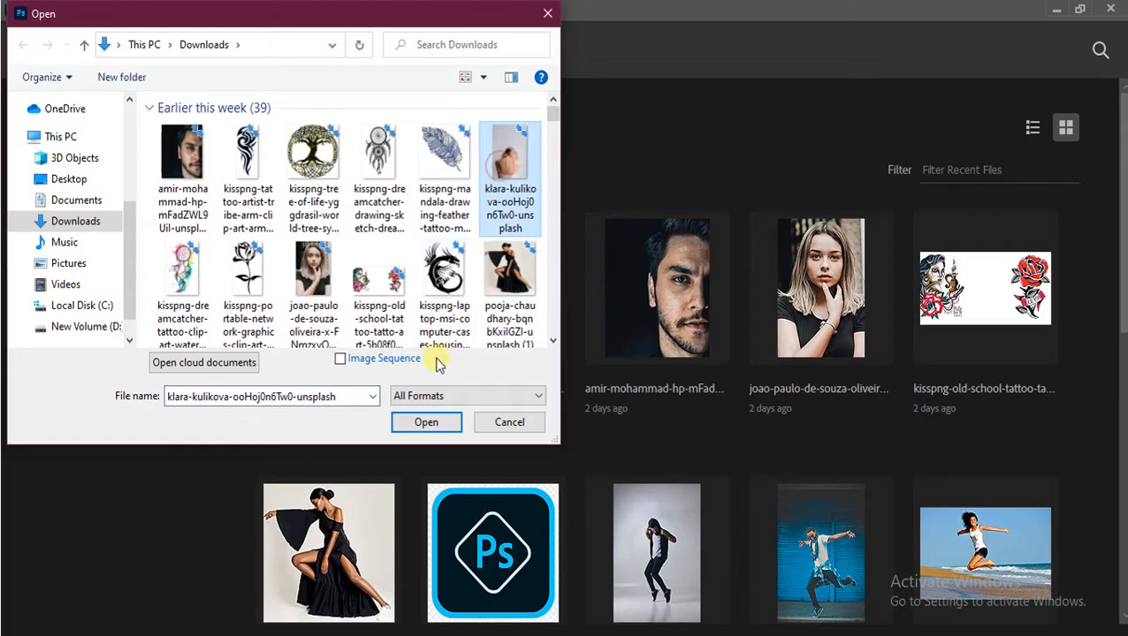
# Step: Open the photo of the woman's bare back and place the black-and-white dreamcatcher sketch into it as an embedded image
pyautogui.click(432, 422)
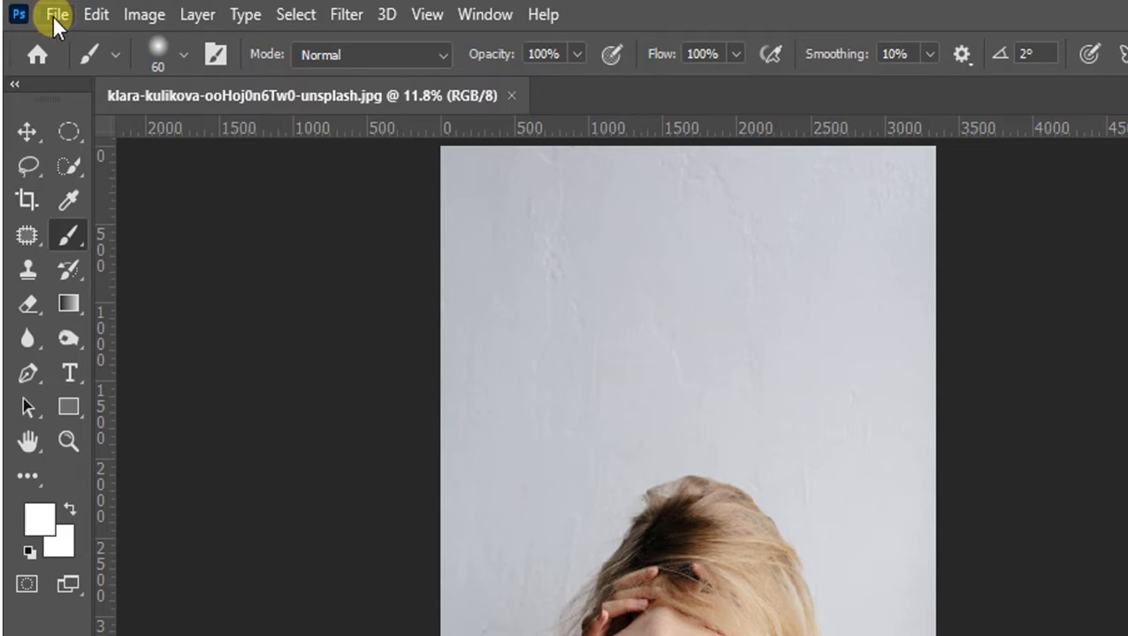
pyautogui.click(55, 16)
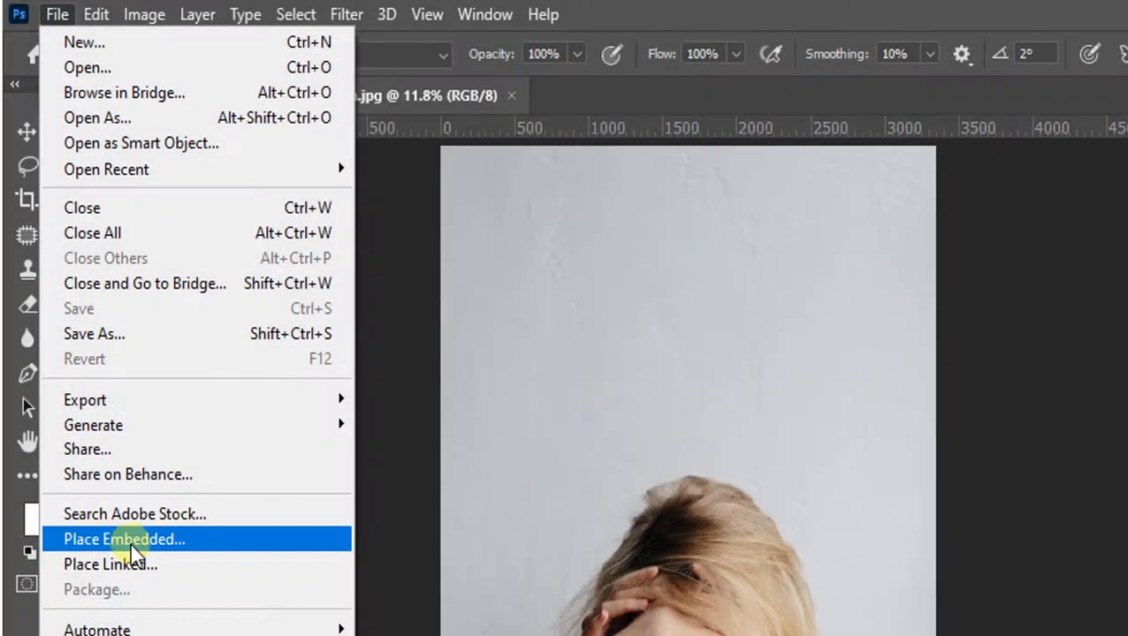
pyautogui.click(134, 541)
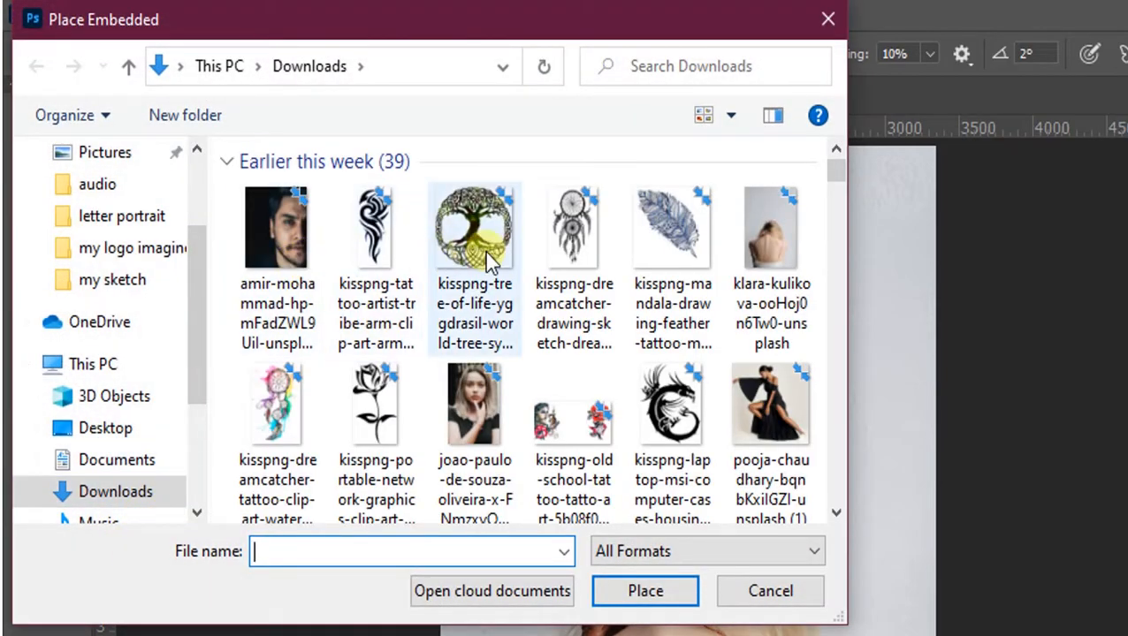
pyautogui.click(588, 253)
pyautogui.click(629, 585)
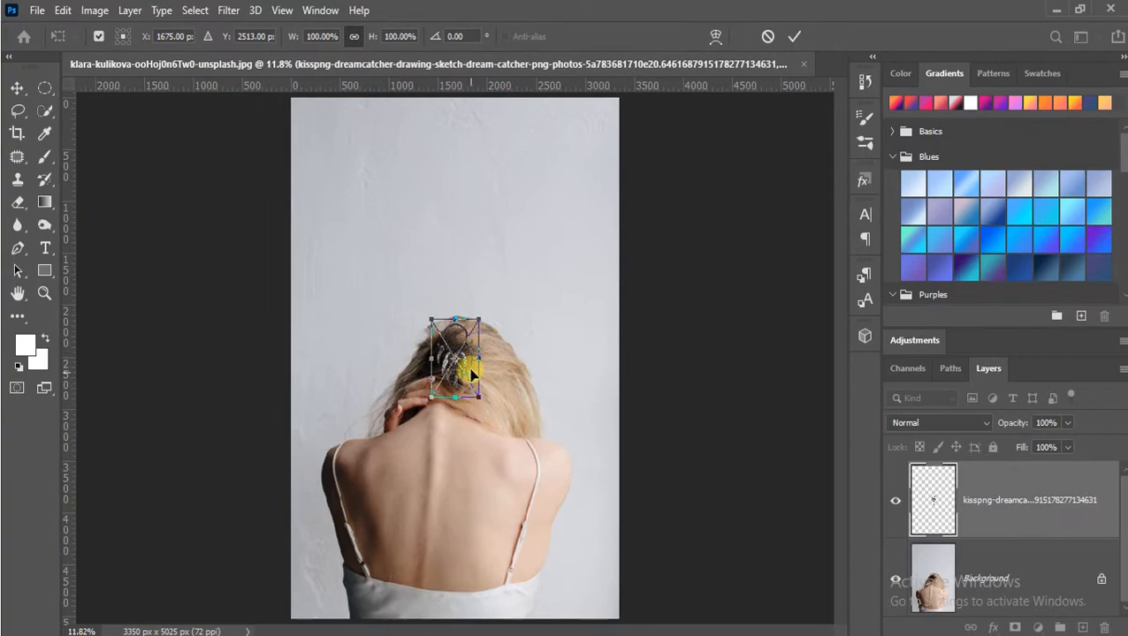
# Step: Scale the placed dreamcatcher to about 194% and position it along the spine in the middle of the back
pyautogui.moveTo(471, 378); pyautogui.dragTo(451, 521)
pyautogui.moveTo(453, 454); pyautogui.dragTo(514, 433)
pyautogui.moveTo(441, 504); pyautogui.dragTo(431, 554)
pyautogui.moveTo(462, 455); pyautogui.dragTo(482, 427)
pyautogui.moveTo(457, 529); pyautogui.dragTo(455, 529)
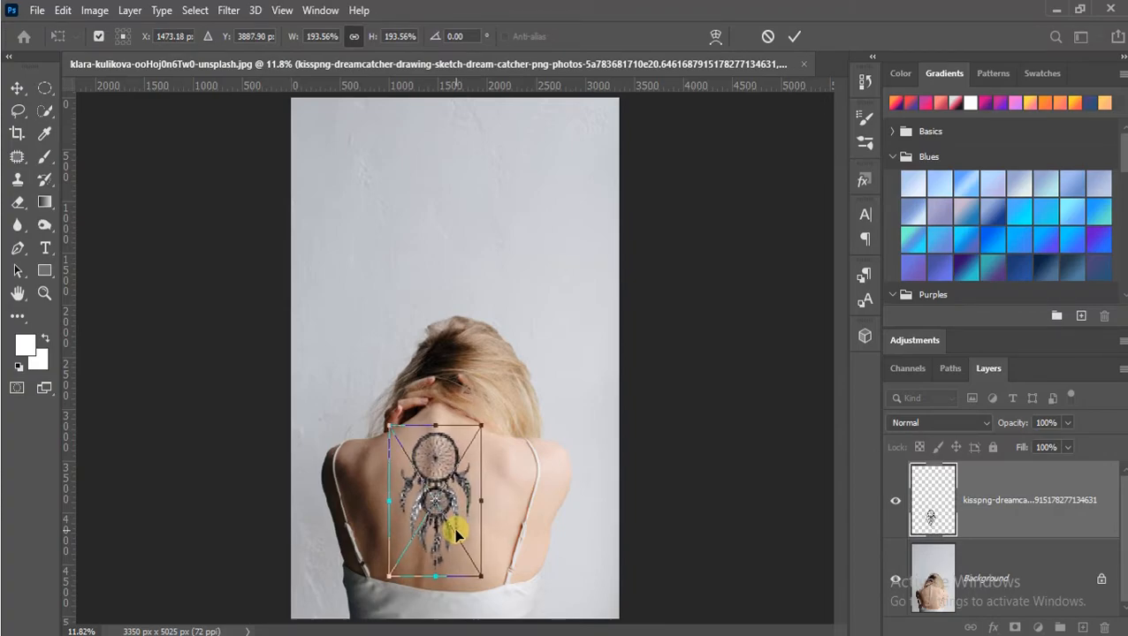
pyautogui.press('Return')
pyautogui.press('b')
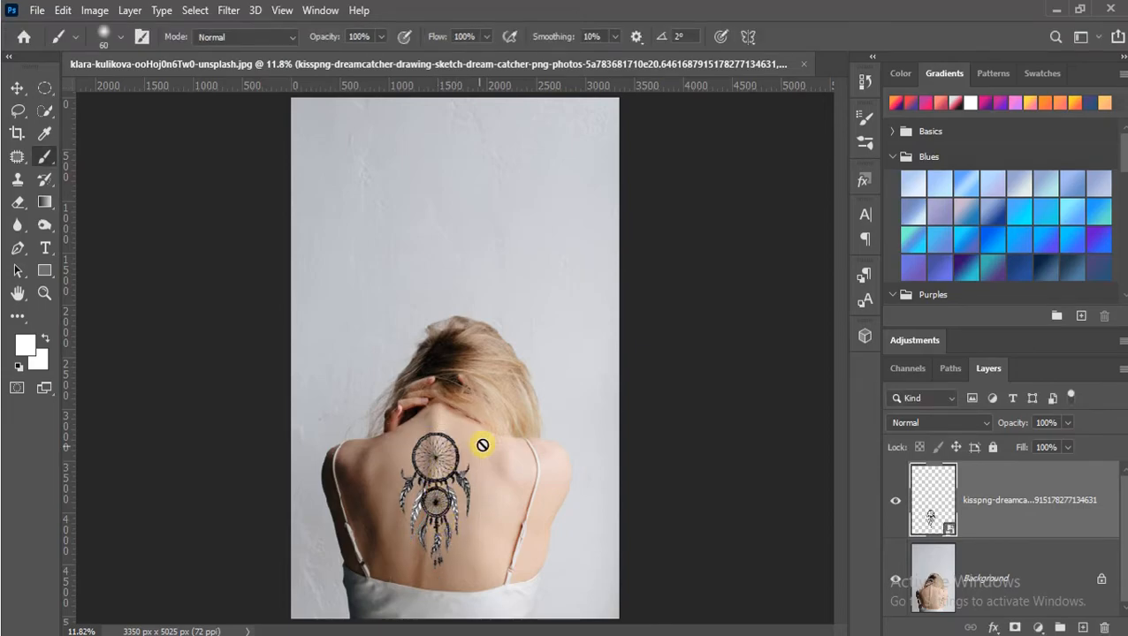
# Step: Start Puppet Warp on the dreamcatcher layer and pin both ring centers, the cord below them and the lowest feather
pyautogui.click(17, 88)
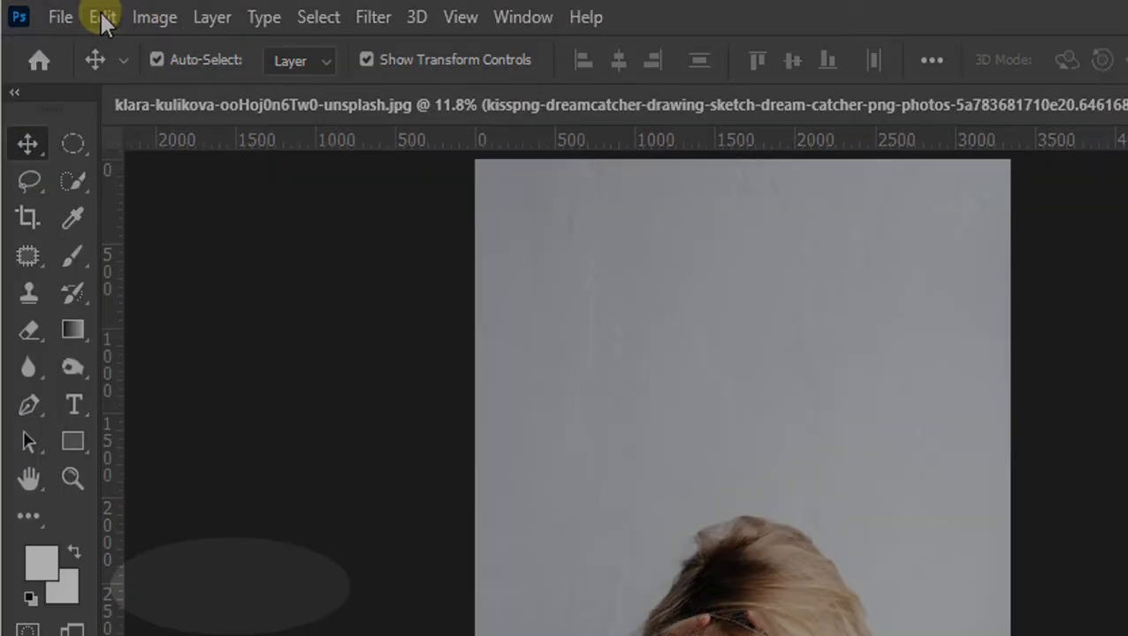
pyautogui.click(97, 19)
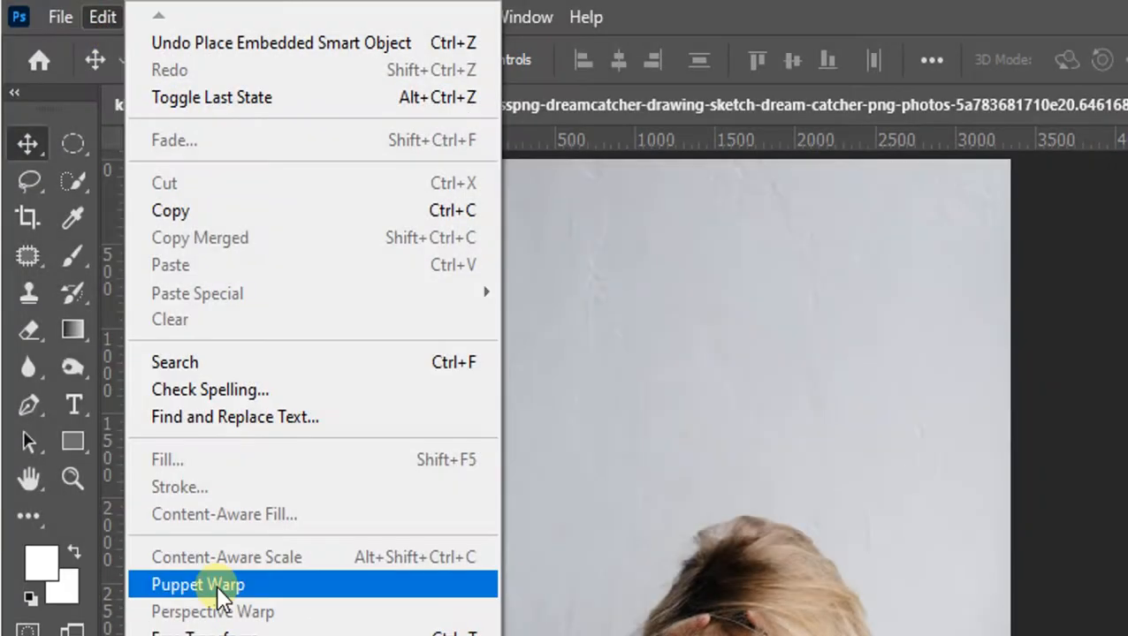
pyautogui.click(219, 588)
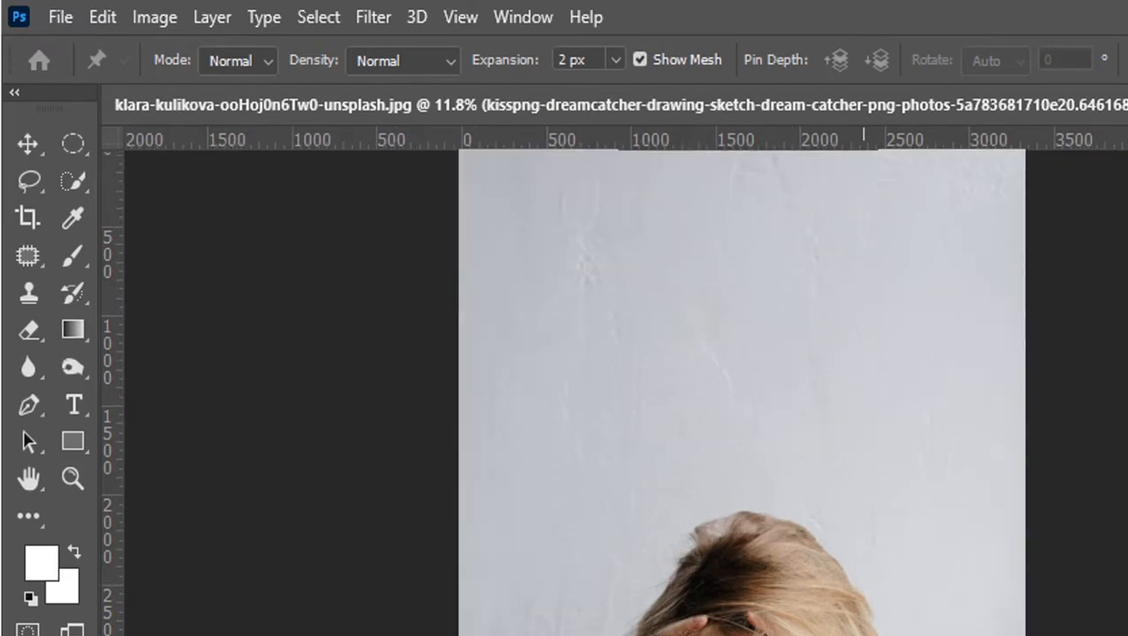
pyautogui.hotkey('ctrl', '+')
pyautogui.hotkey('ctrl', '+')
pyautogui.hotkey('ctrl', '+')
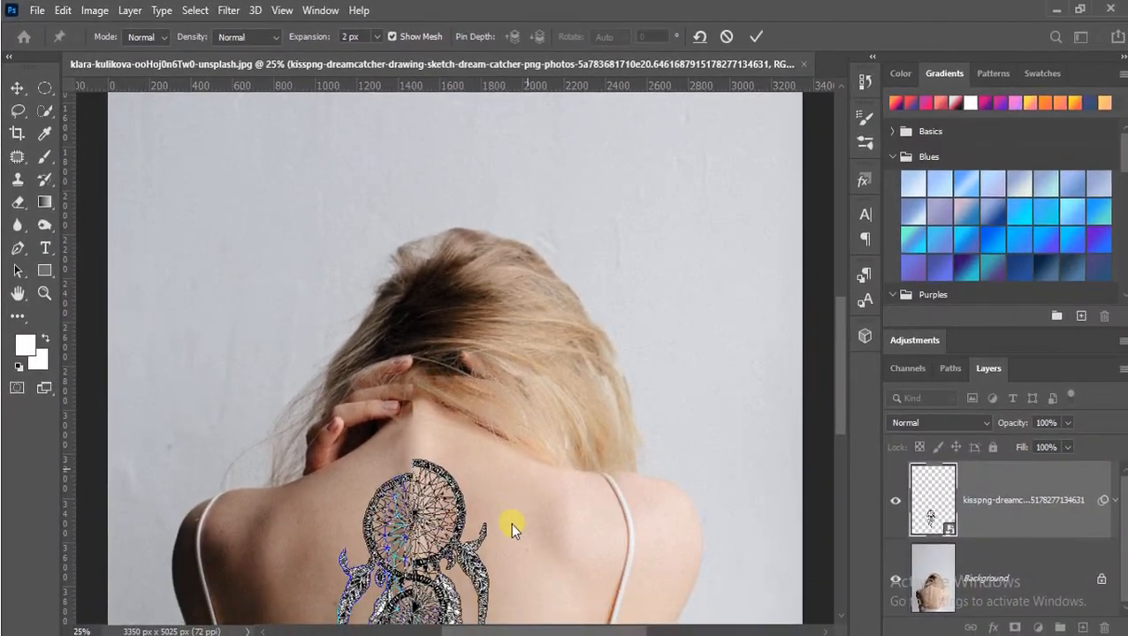
pyautogui.scroll(-5, 508, 553)
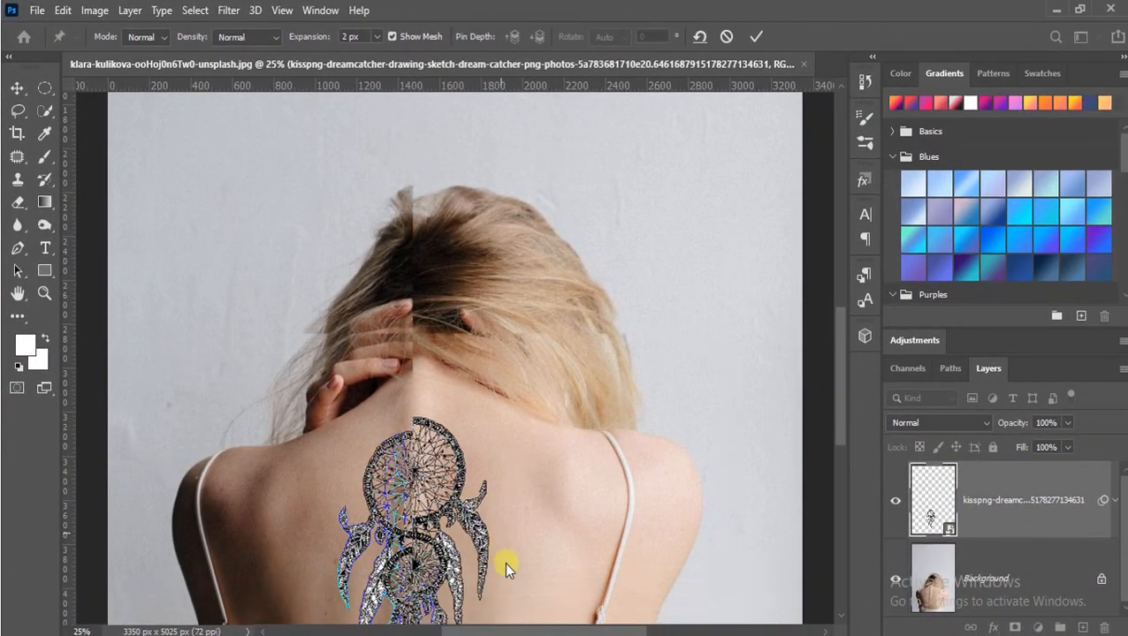
pyautogui.scroll(-5, 511, 554)
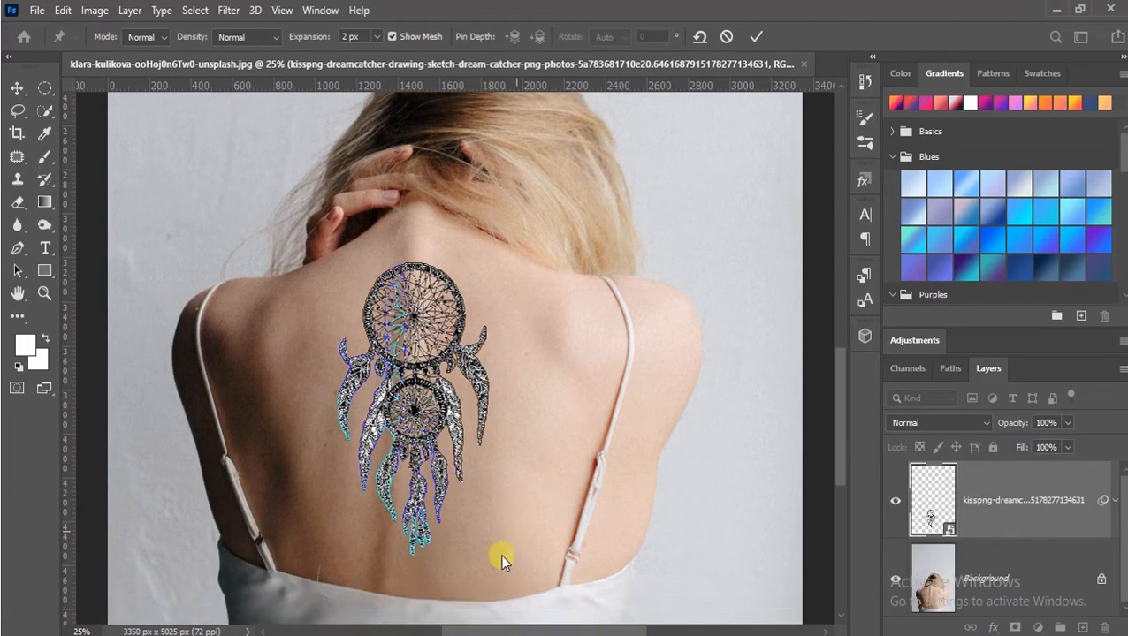
pyautogui.scroll(-2, 423, 373)
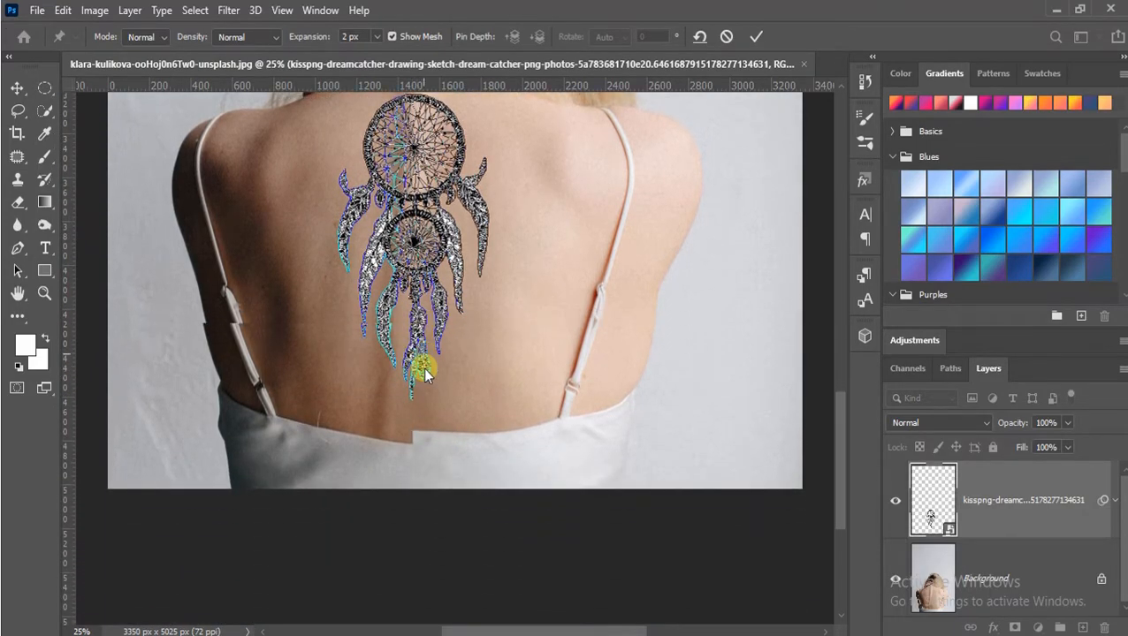
pyautogui.click(416, 290)
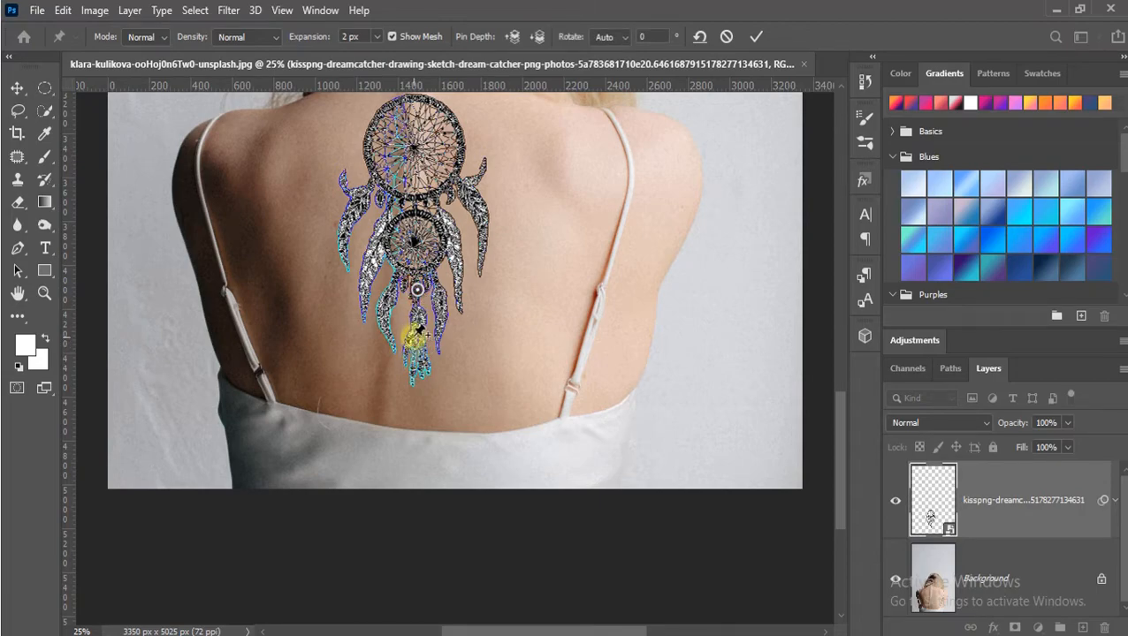
pyautogui.moveTo(417, 339); pyautogui.dragTo(421, 328)
pyautogui.moveTo(414, 337)
pyautogui.mouseDown()
pyautogui.moveTo(406, 367)
pyautogui.moveTo(414, 337)
pyautogui.mouseUp()
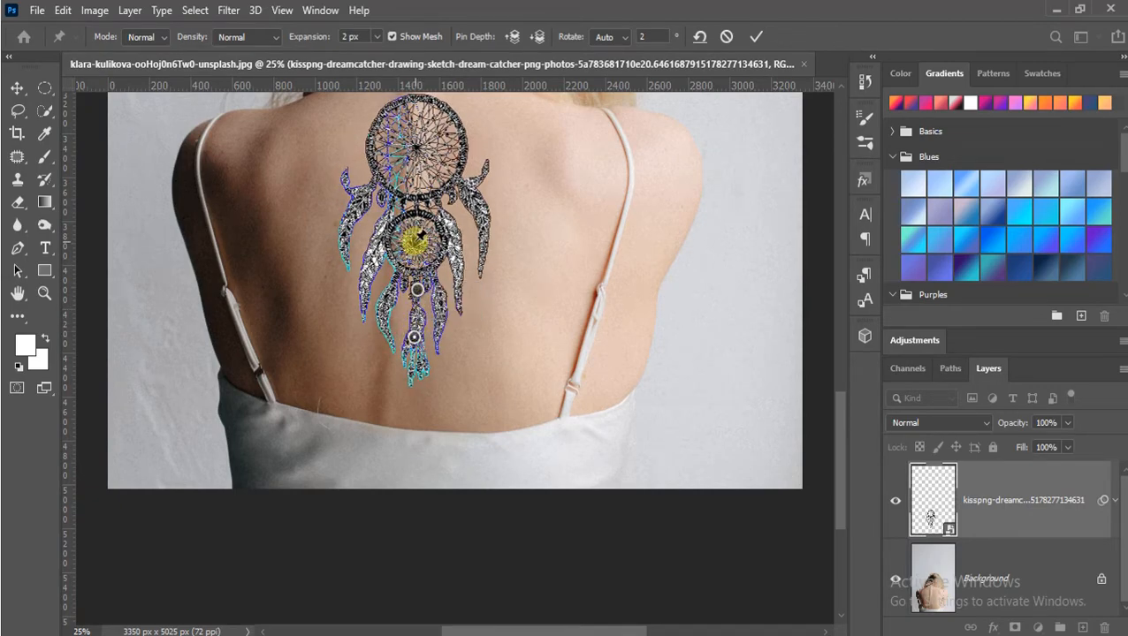
pyautogui.click(416, 152)
pyautogui.click(417, 302)
# Step: Add warp pins to the lower feathers and bend the lowest middle feather and its neighbors toward the left
pyautogui.moveTo(415, 334); pyautogui.dragTo(374, 329)
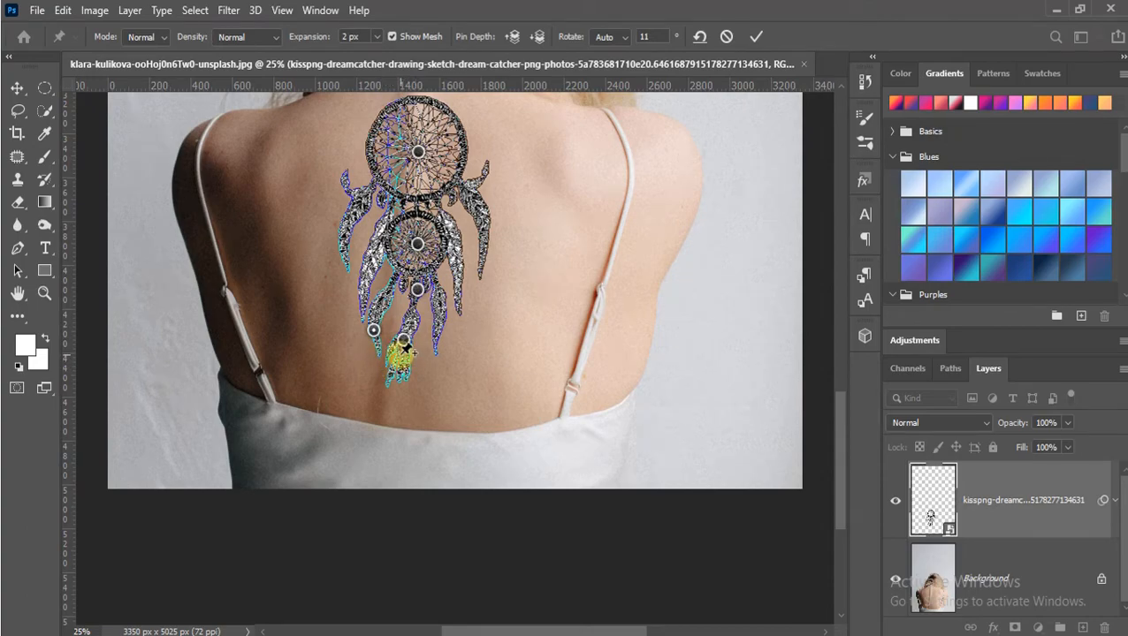
pyautogui.moveTo(403, 342); pyautogui.dragTo(401, 352)
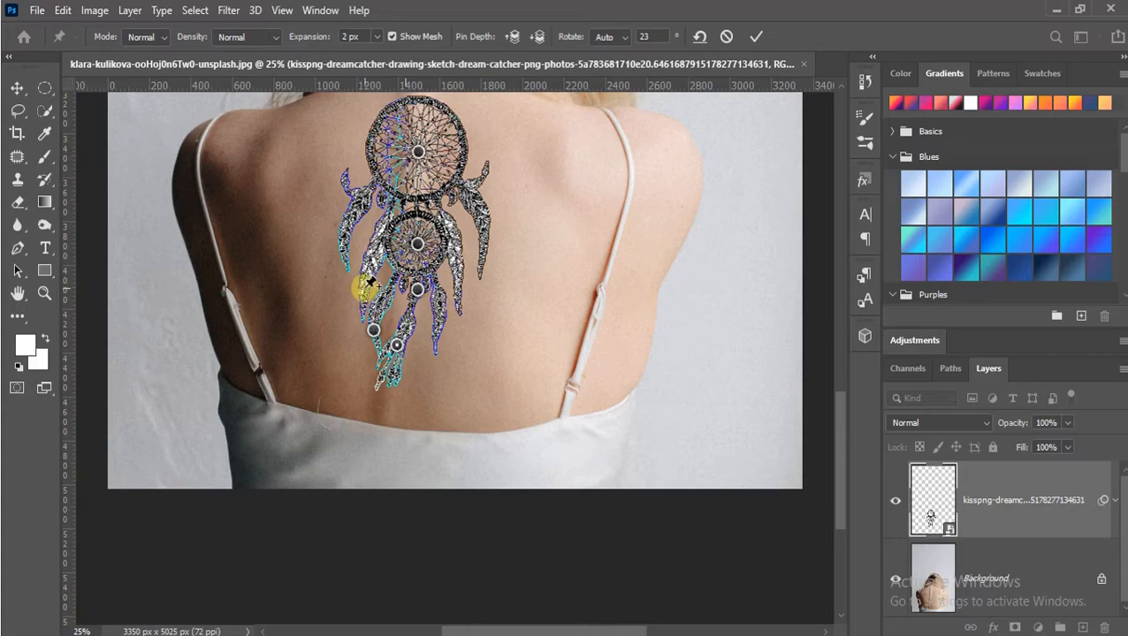
pyautogui.moveTo(365, 287)
pyautogui.mouseDown()
pyautogui.moveTo(347, 290)
pyautogui.moveTo(365, 290)
pyautogui.mouseUp()
pyautogui.moveTo(375, 331); pyautogui.dragTo(429, 334)
pyautogui.click(417, 290)
pyautogui.click(436, 327)
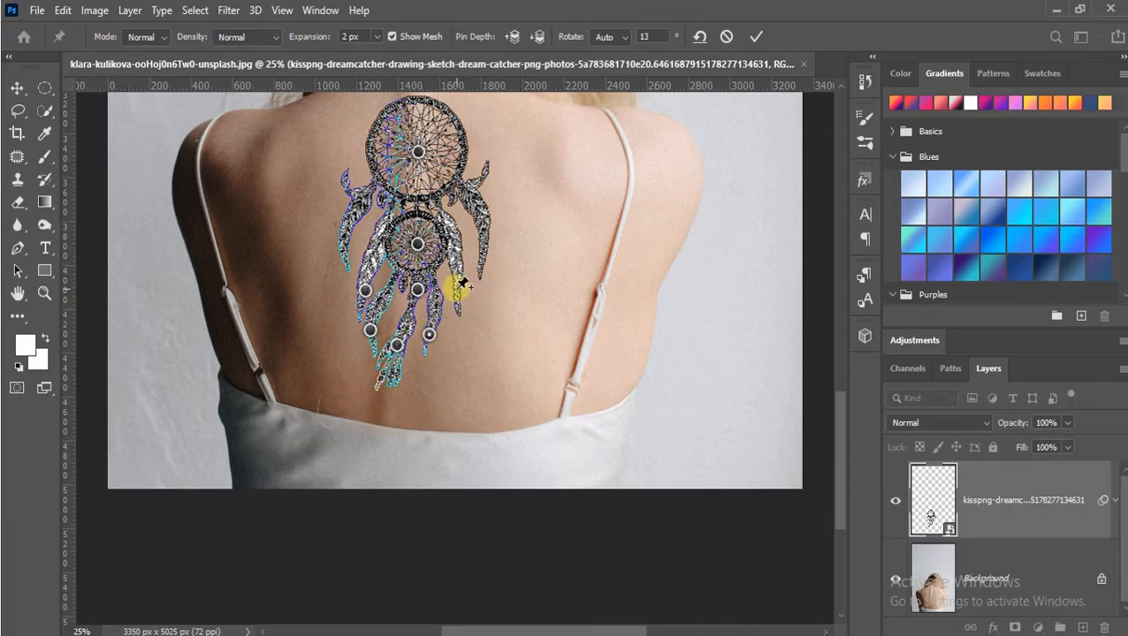
# Step: Pin the outer side feathers of the dreamcatcher, bend their tips slightly inward and apply the puppet warp
pyautogui.moveTo(459, 295); pyautogui.dragTo(473, 272)
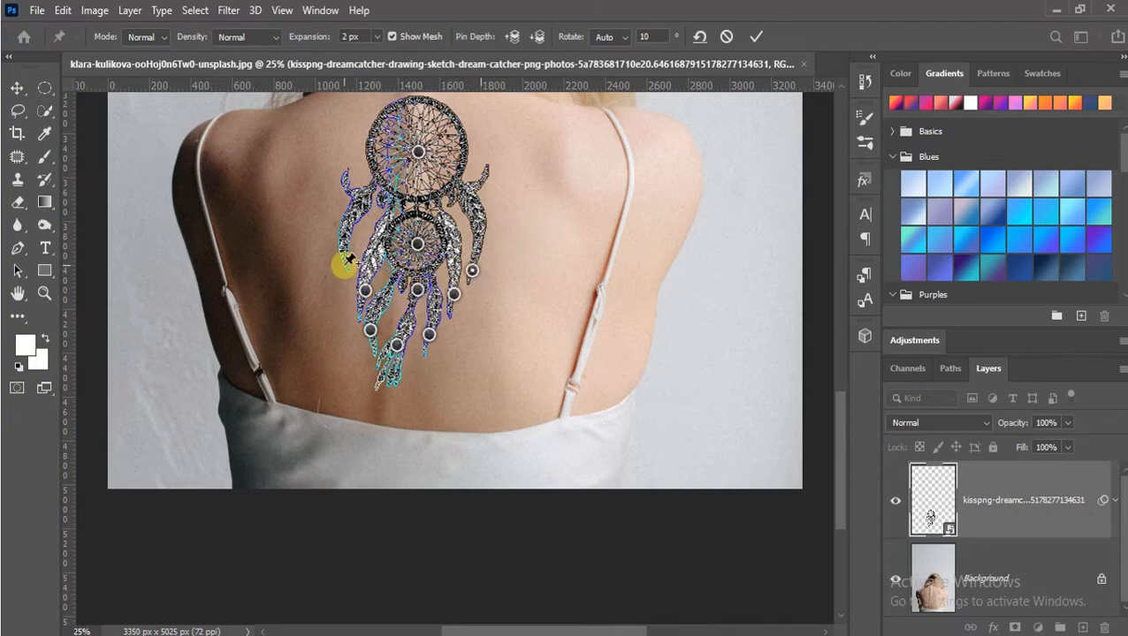
pyautogui.moveTo(349, 254); pyautogui.dragTo(354, 258)
pyautogui.scroll(1, 574, 380)
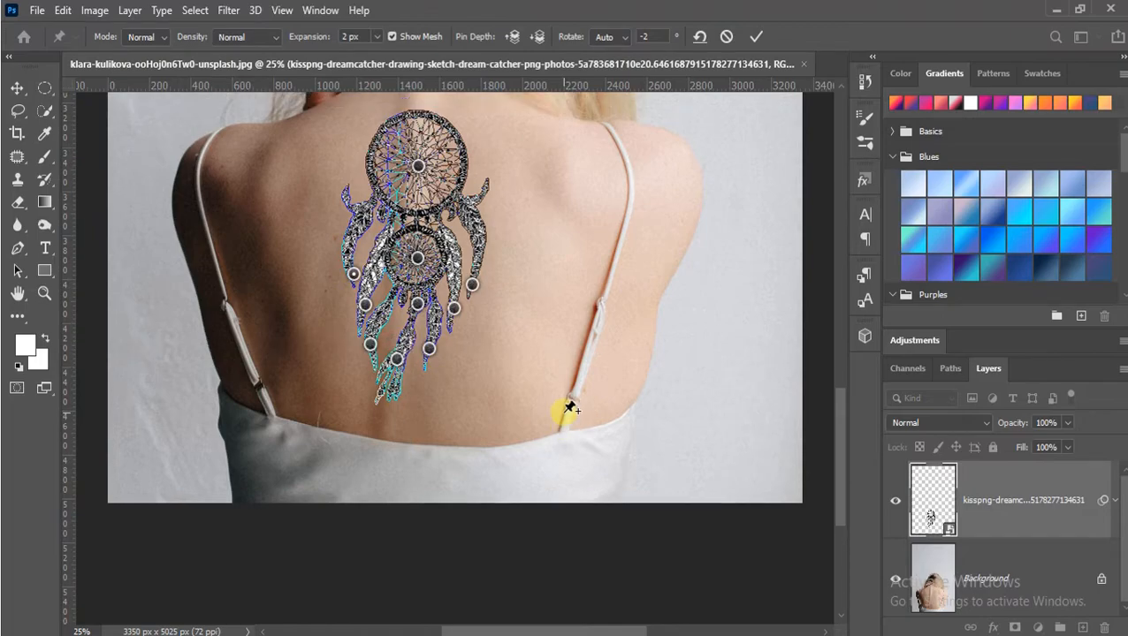
pyautogui.press('Return')
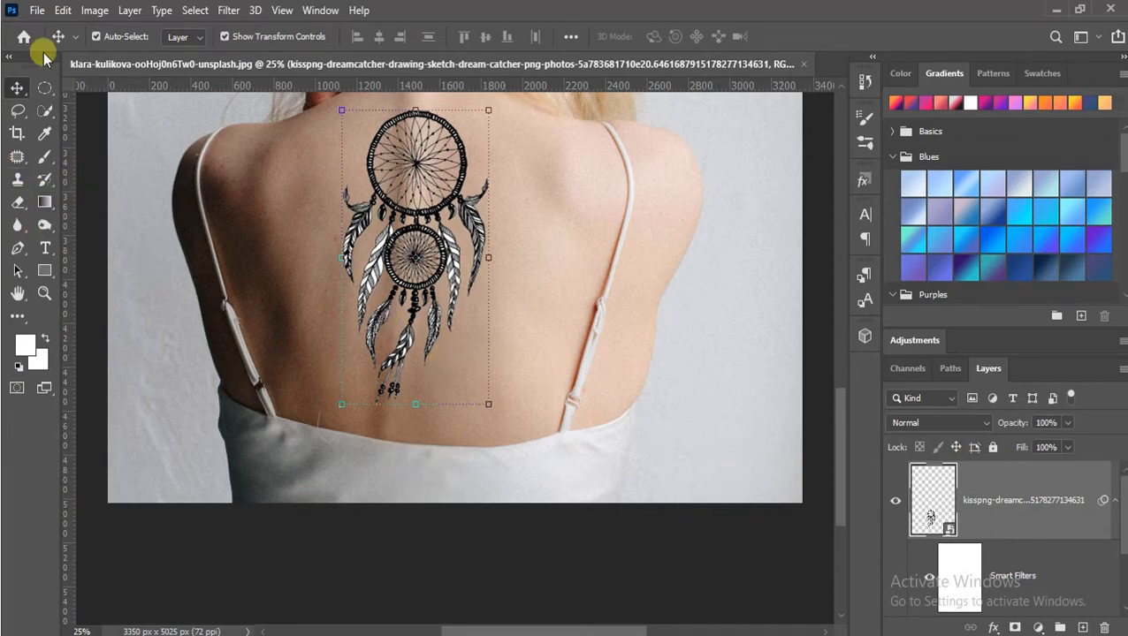
# Step: Reopen the puppet warp, add a pin on the cord above the lowest feather, shift it slightly left and apply
pyautogui.click(62, 10)
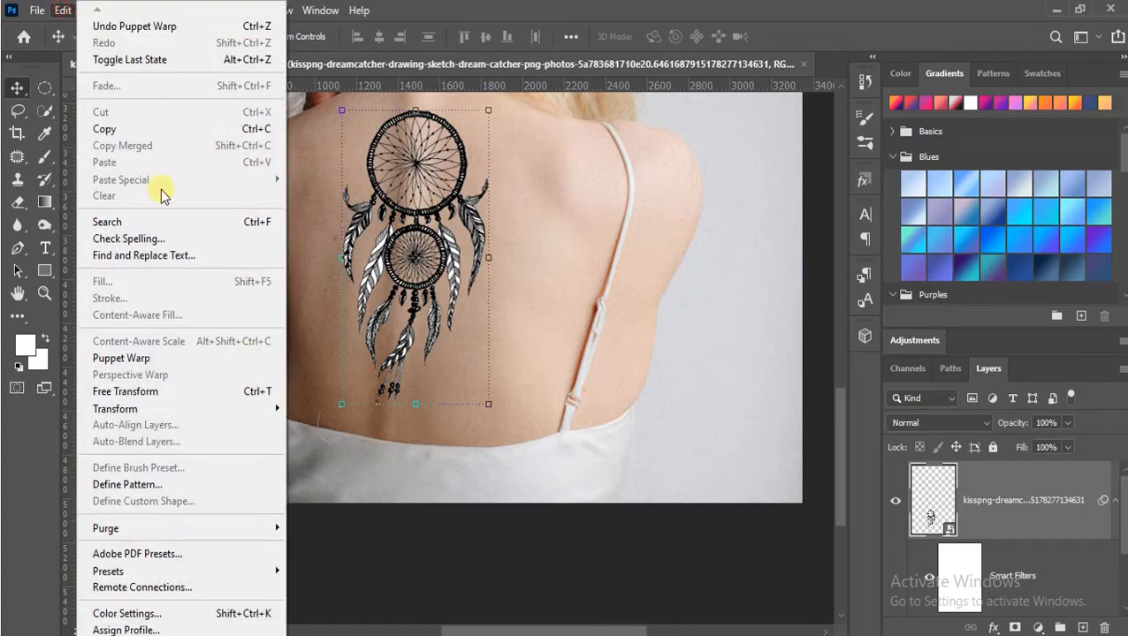
pyautogui.click(181, 358)
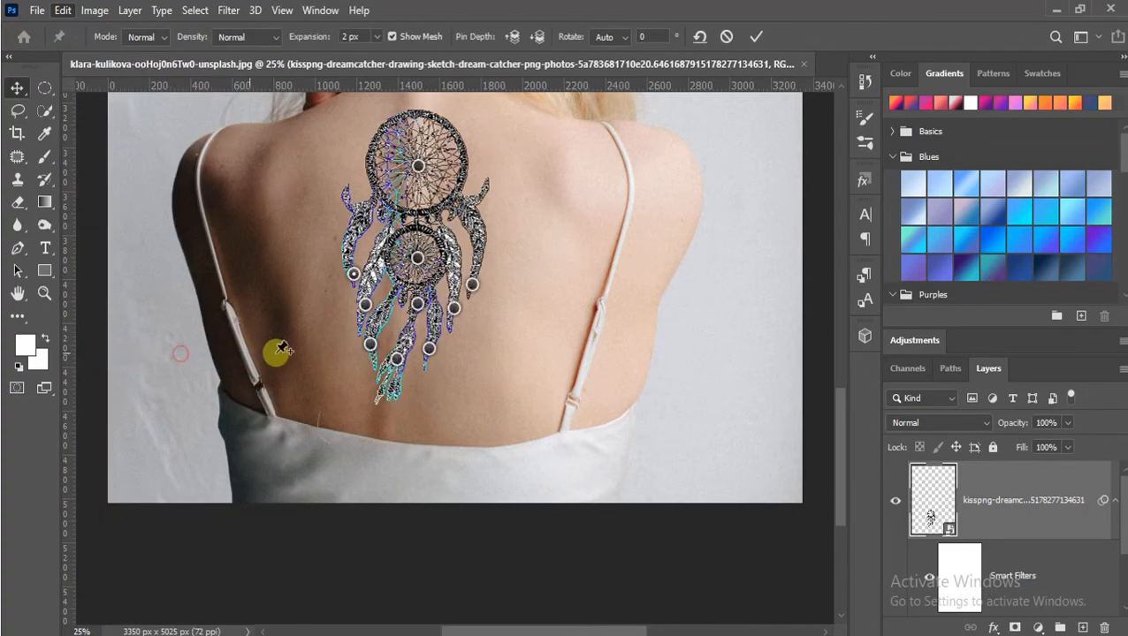
pyautogui.click(413, 324)
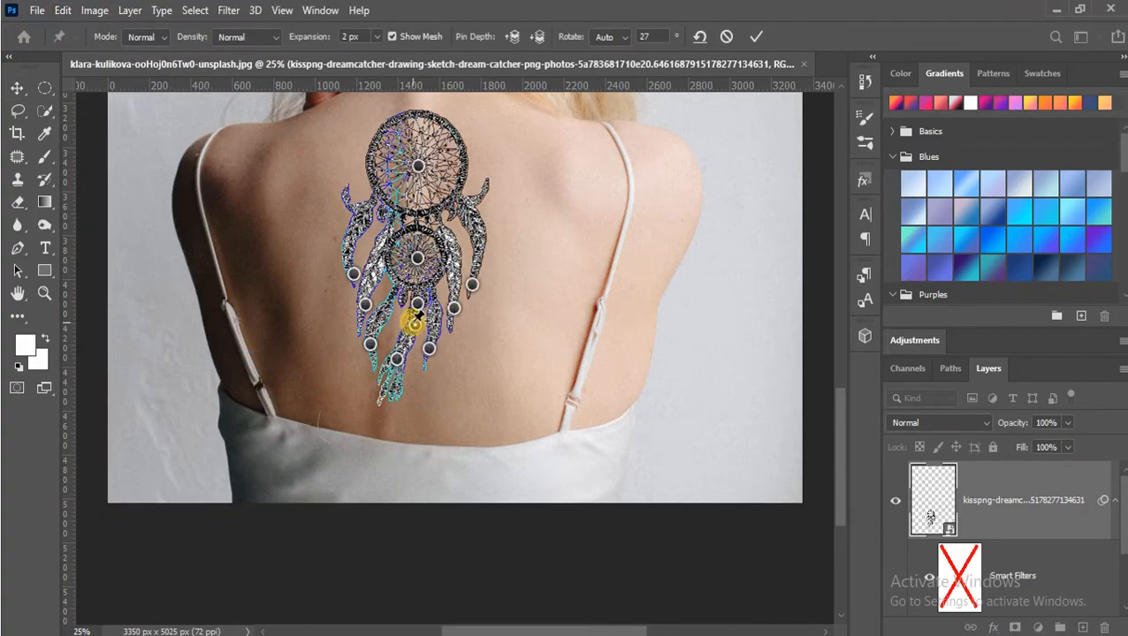
pyautogui.moveTo(413, 327); pyautogui.dragTo(406, 328)
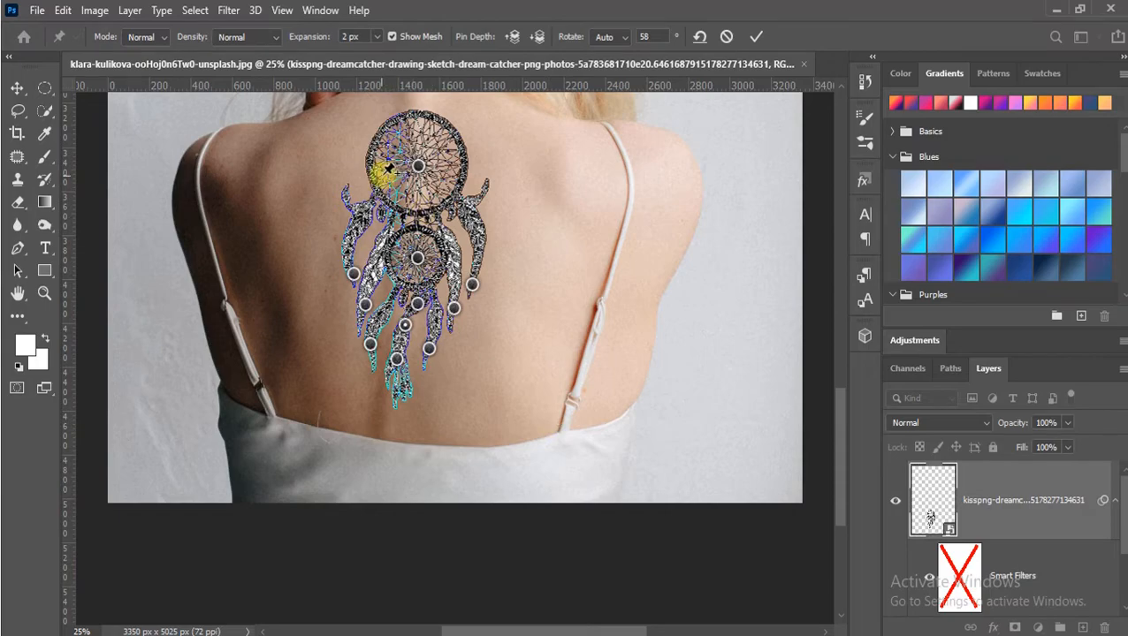
pyautogui.press('Return')
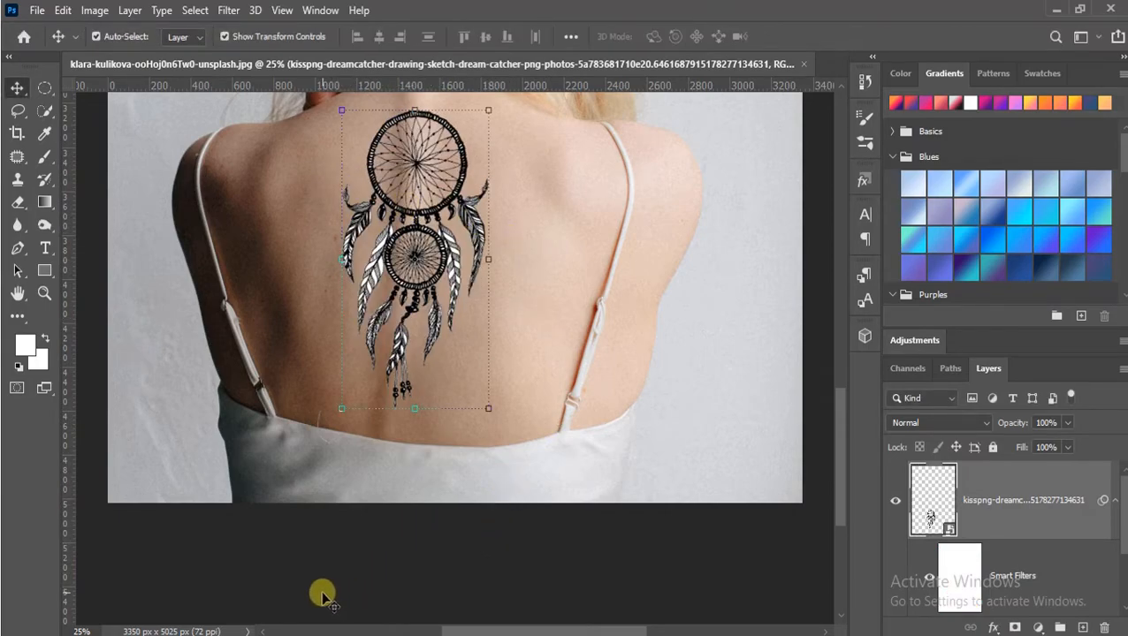
# Step: Set the dreamcatcher layer's opacity to 70% and deselect the layer
pyautogui.hotkey('ctrl', '-')
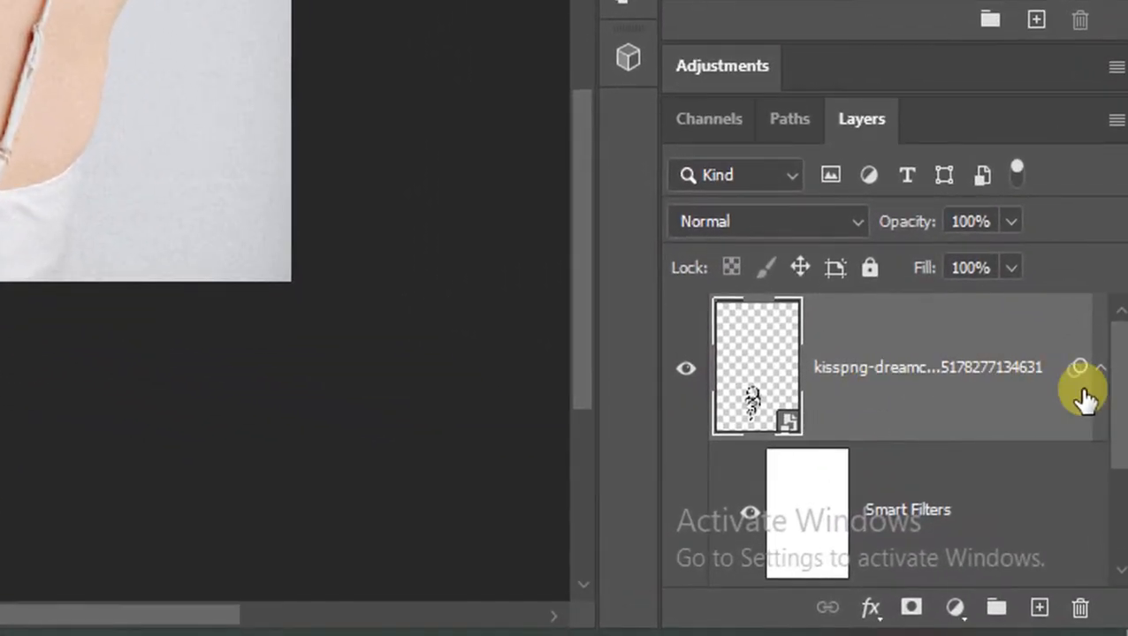
pyautogui.hotkey('ctrl', '+')
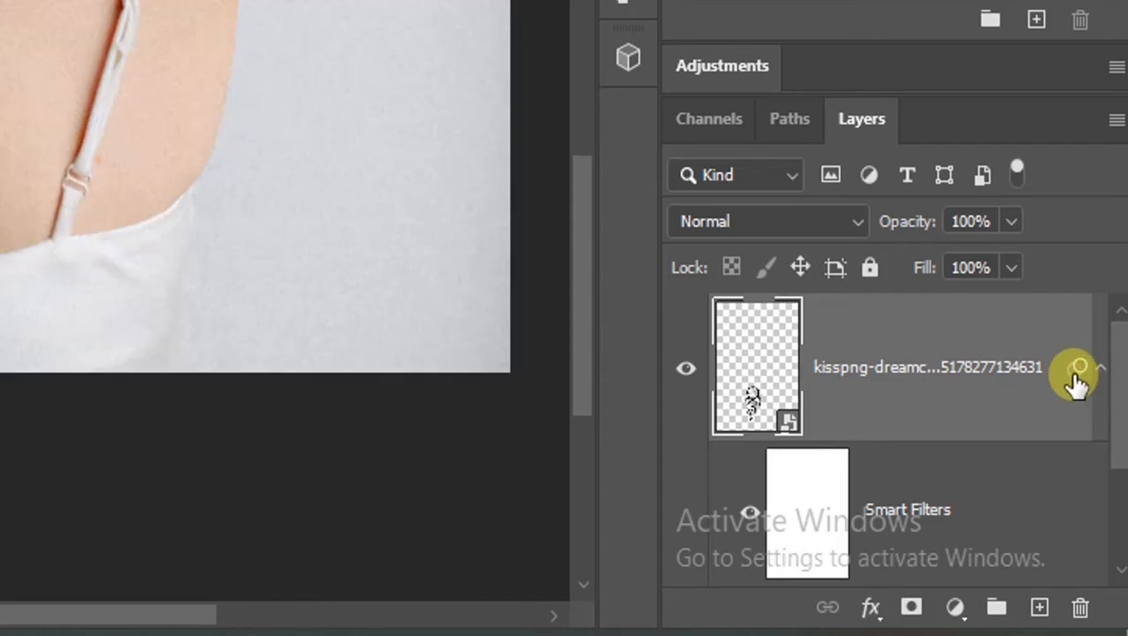
pyautogui.click(972, 223)
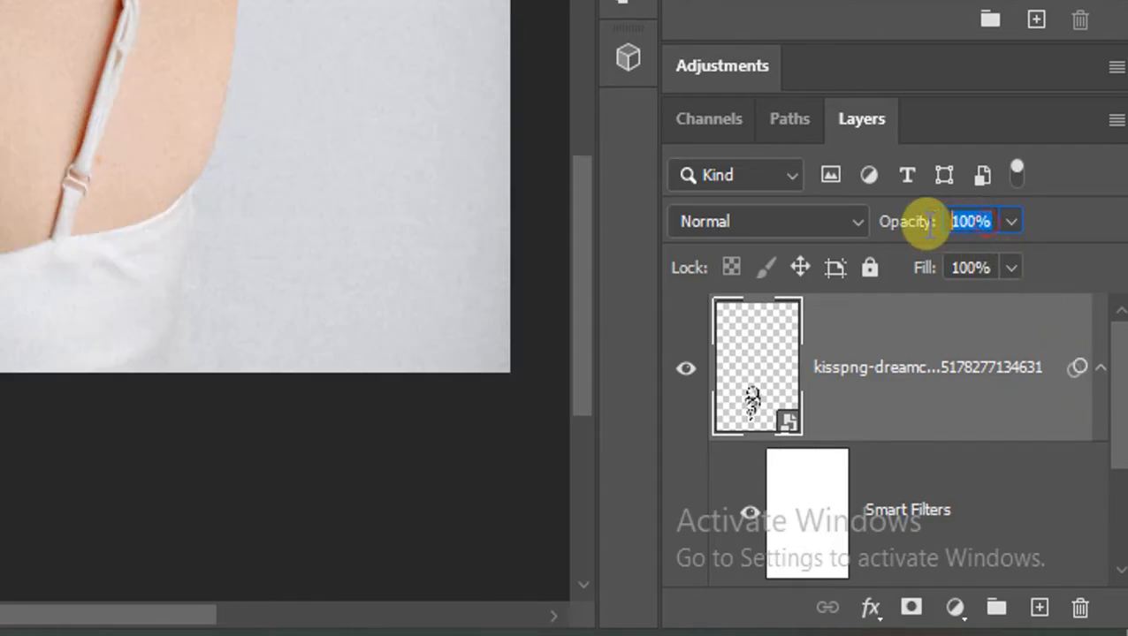
pyautogui.write('70')
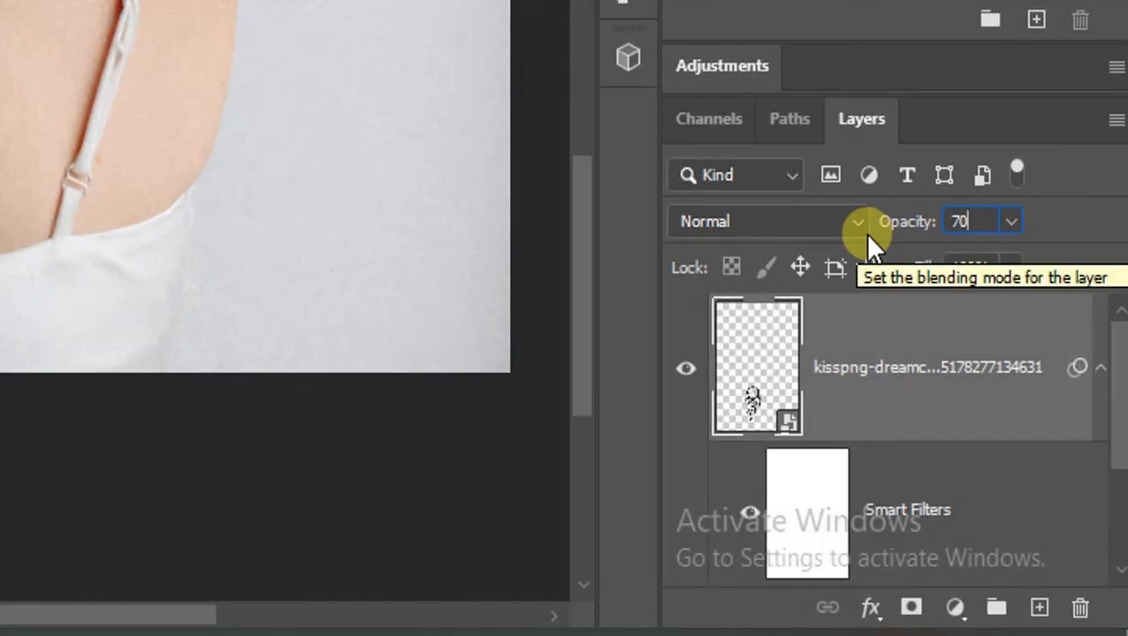
pyautogui.press('Return')
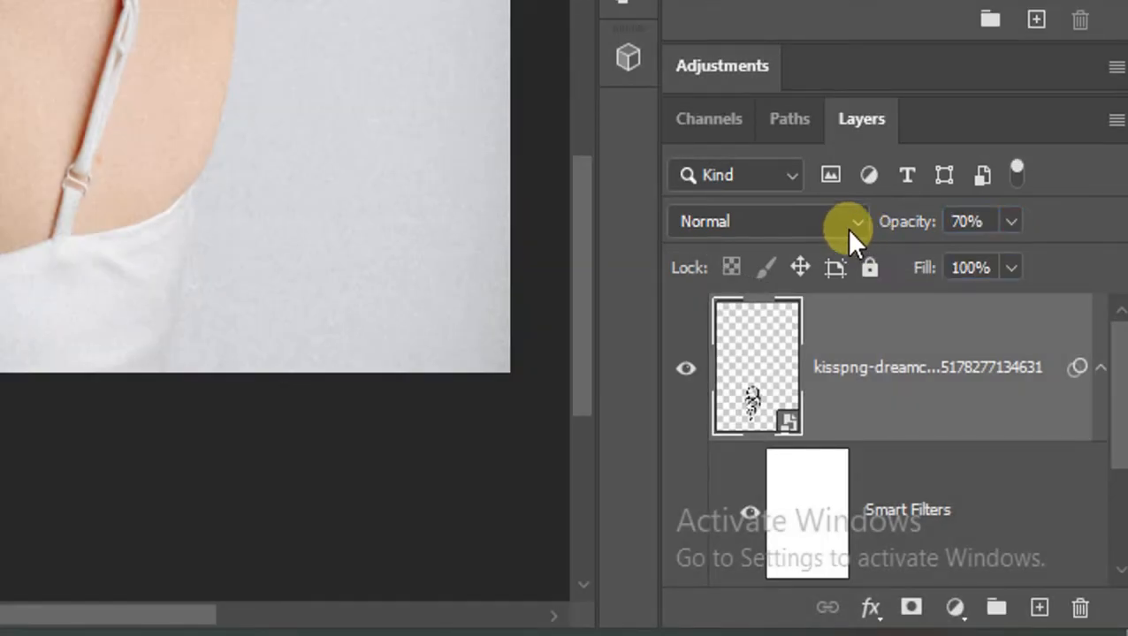
pyautogui.click(519, 520)
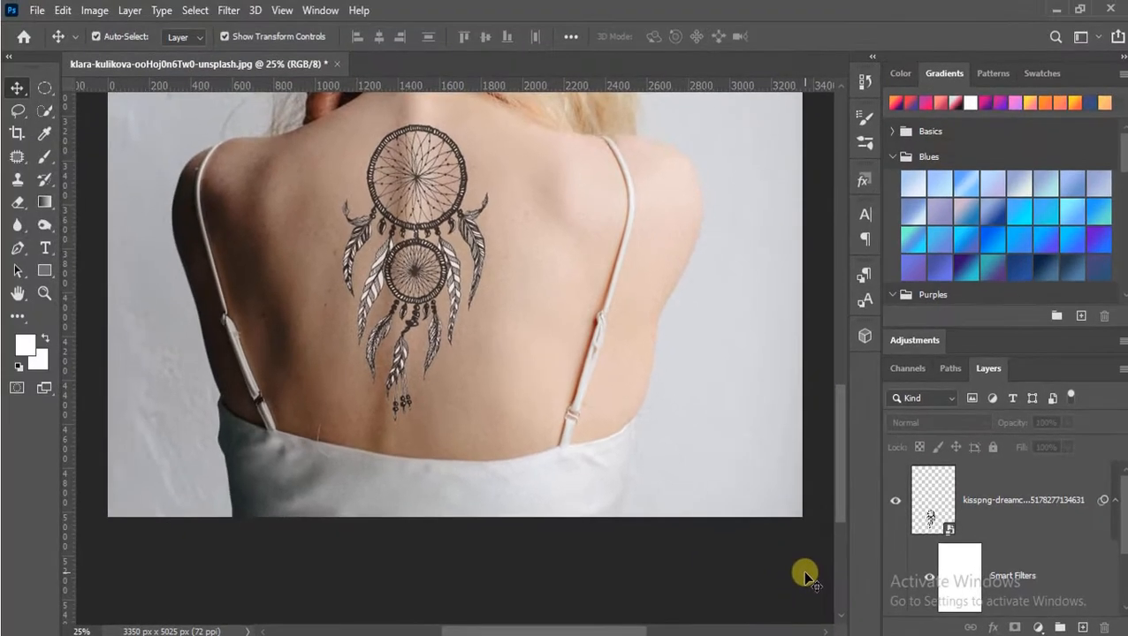
# Step: Apply a Gaussian Blur with a radius of 1 pixel to the dreamcatcher layer
pyautogui.hotkey('ctrl', '+')
pyautogui.hotkey('ctrl', '+')
pyautogui.hotkey('ctrl', '+')
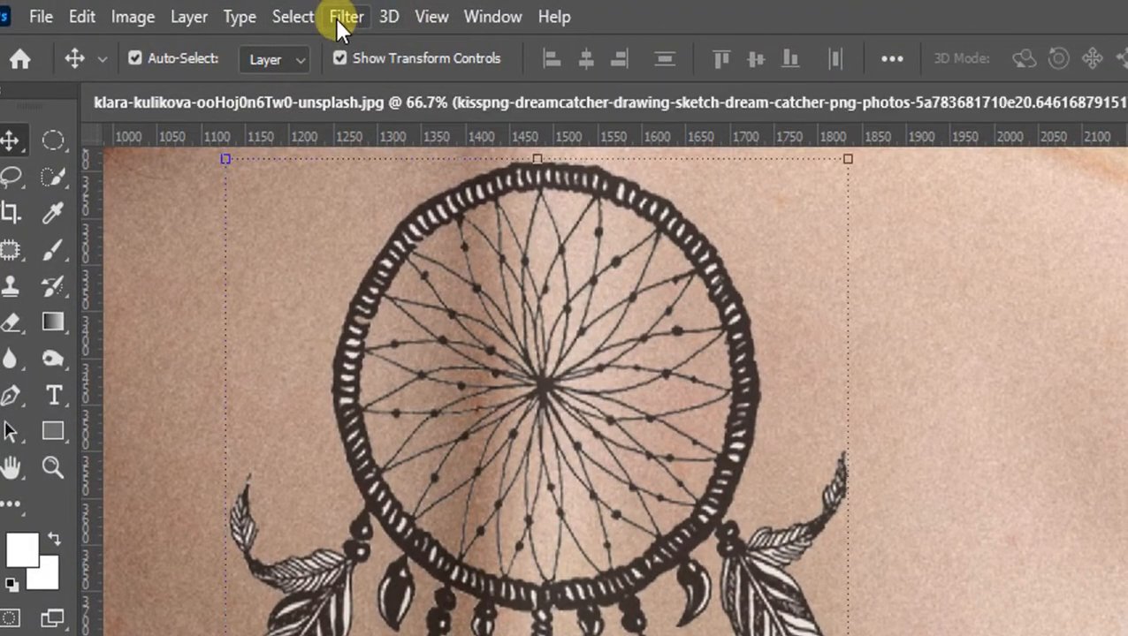
pyautogui.click(345, 18)
pyautogui.moveTo(386, 333)
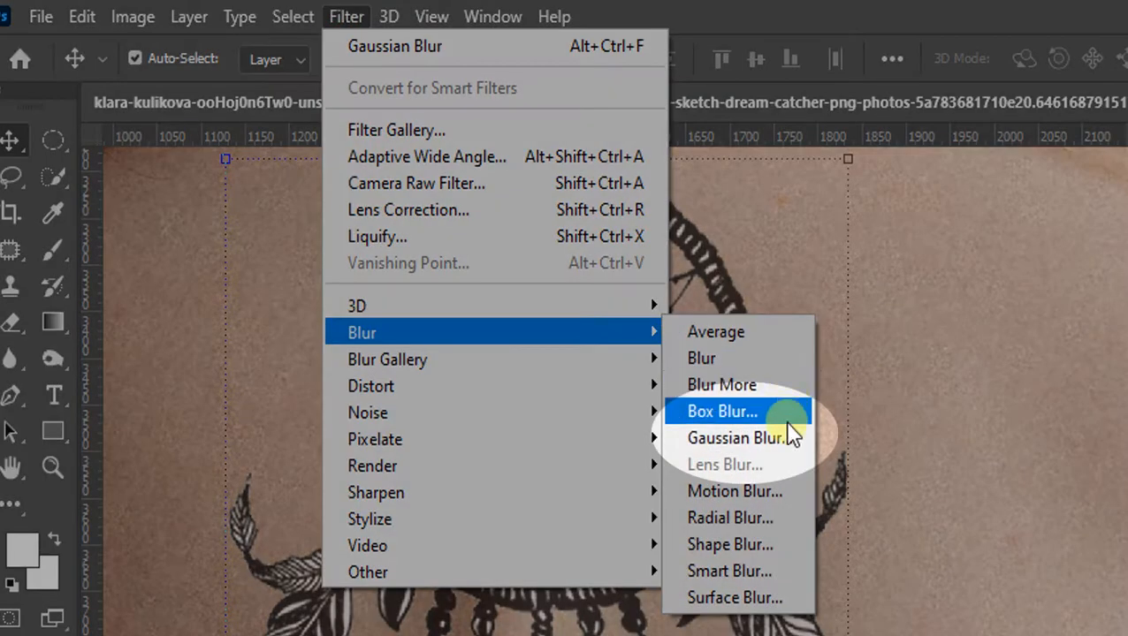
pyautogui.click(778, 438)
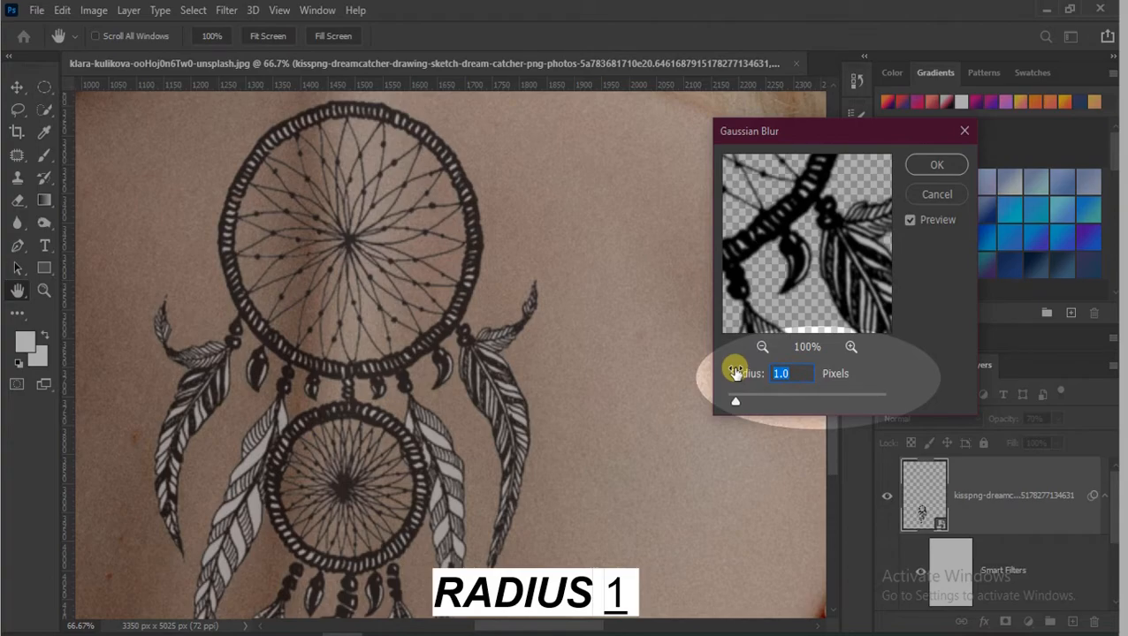
pyautogui.write('2')
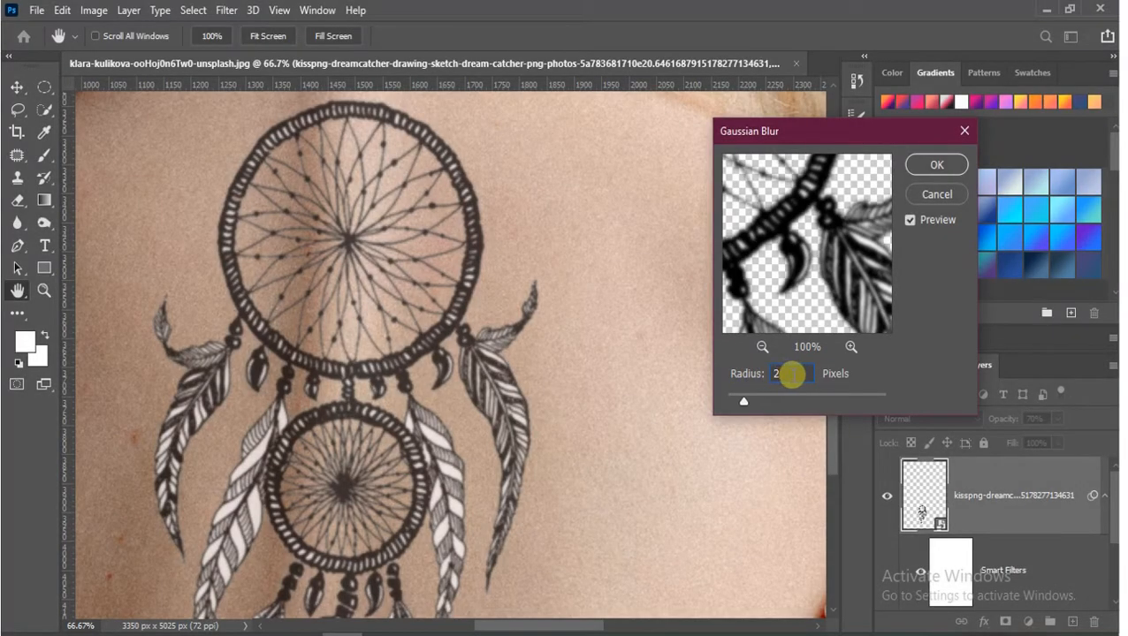
pyautogui.moveTo(745, 372); pyautogui.dragTo(715, 372)
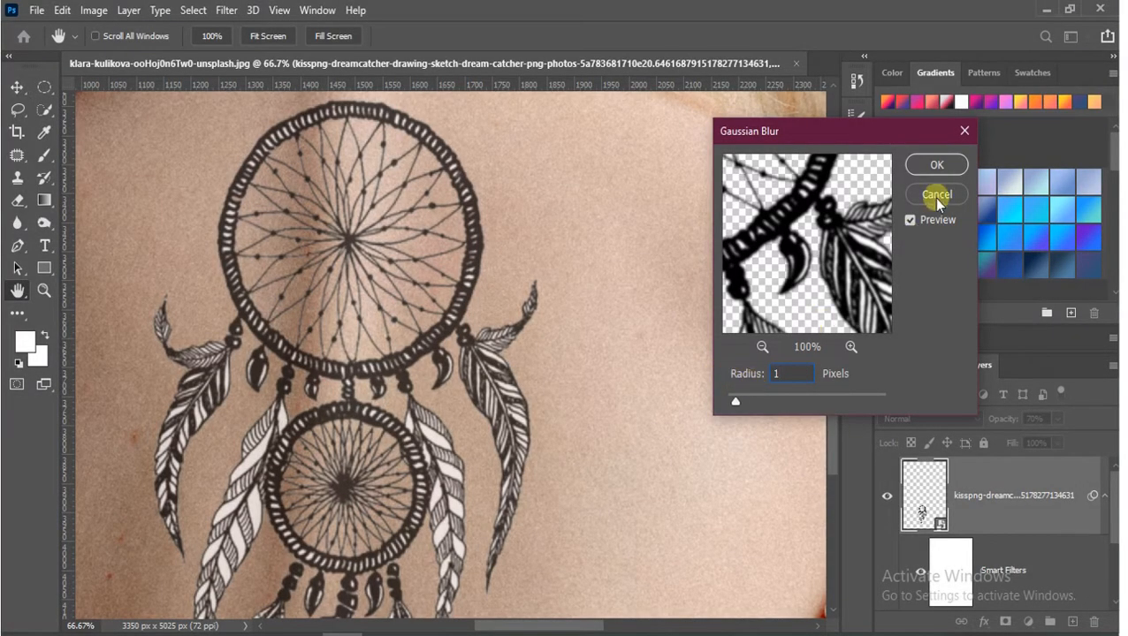
pyautogui.click(939, 166)
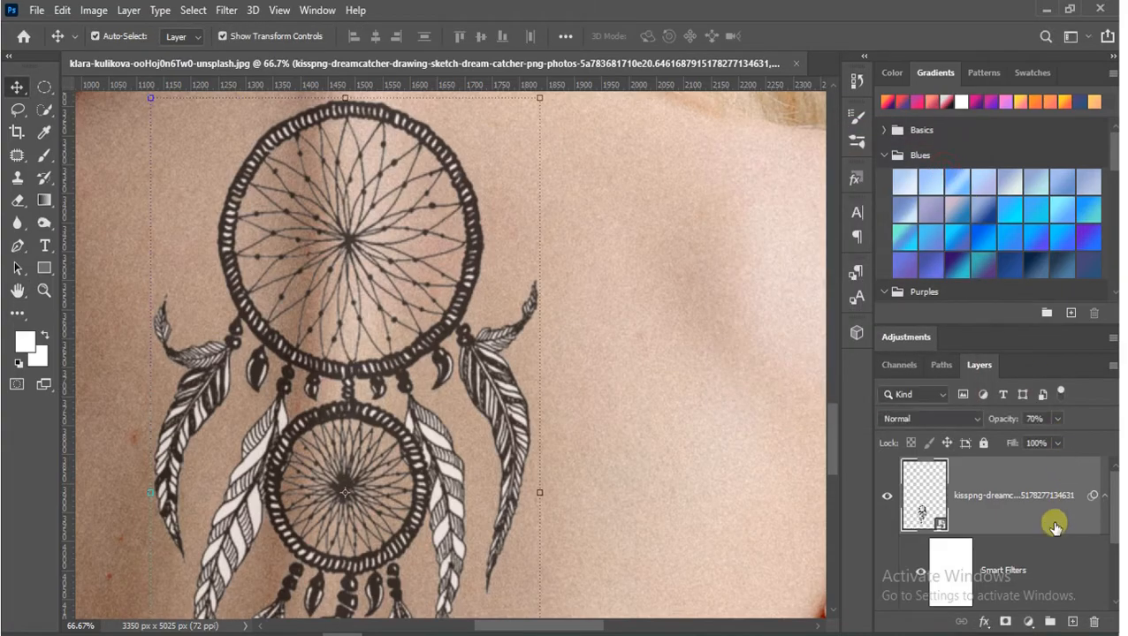
# Step: Compare the dreamcatcher with and without its Gaussian Blur, examining the line edges up close and the tattoo on the whole back
pyautogui.scroll(-2, 987, 554)
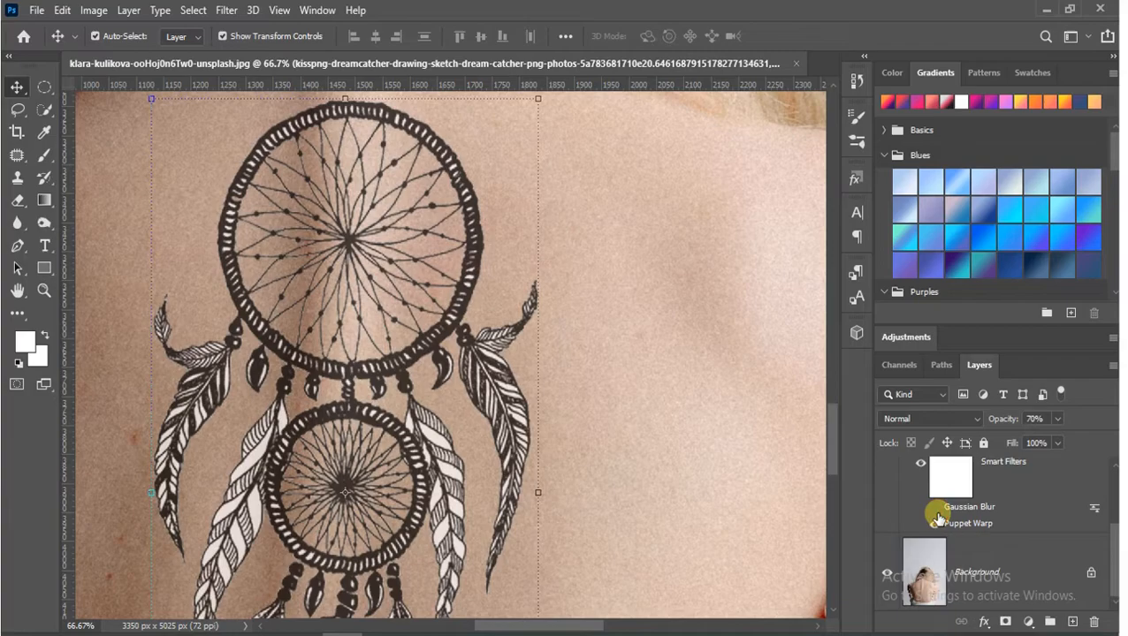
pyautogui.hotkey('ctrl', '+')
pyautogui.hotkey('ctrl', '+')
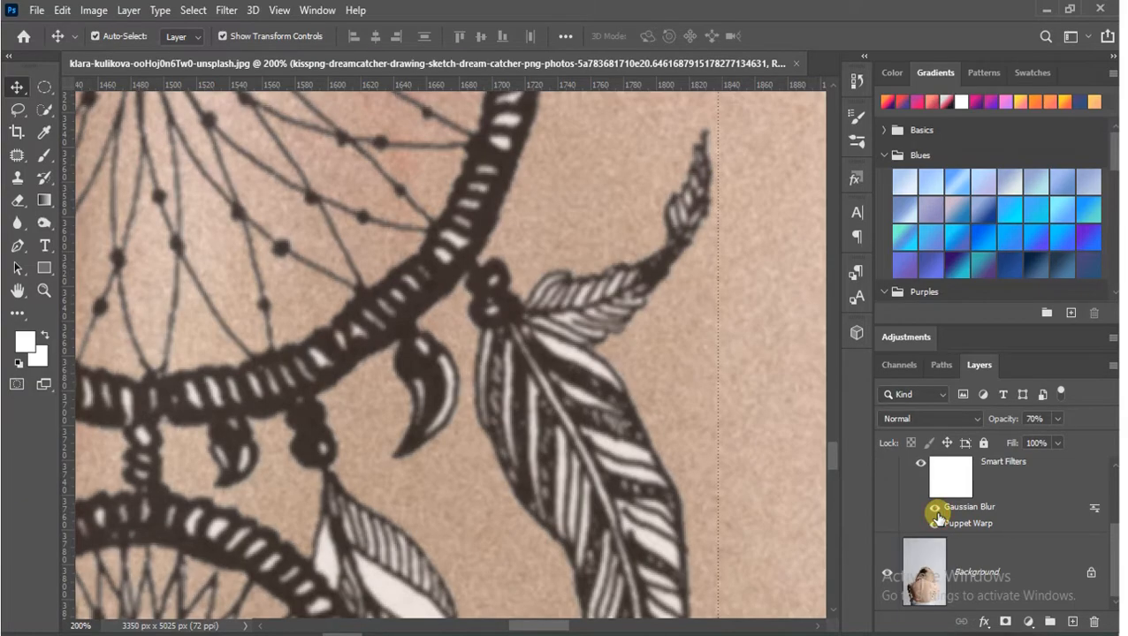
pyautogui.hotkey('ctrl', '-')
pyautogui.hotkey('ctrl', '-')
pyautogui.hotkey('ctrl', '-')
pyautogui.hotkey('ctrl', '-')
pyautogui.hotkey('ctrl', '-')
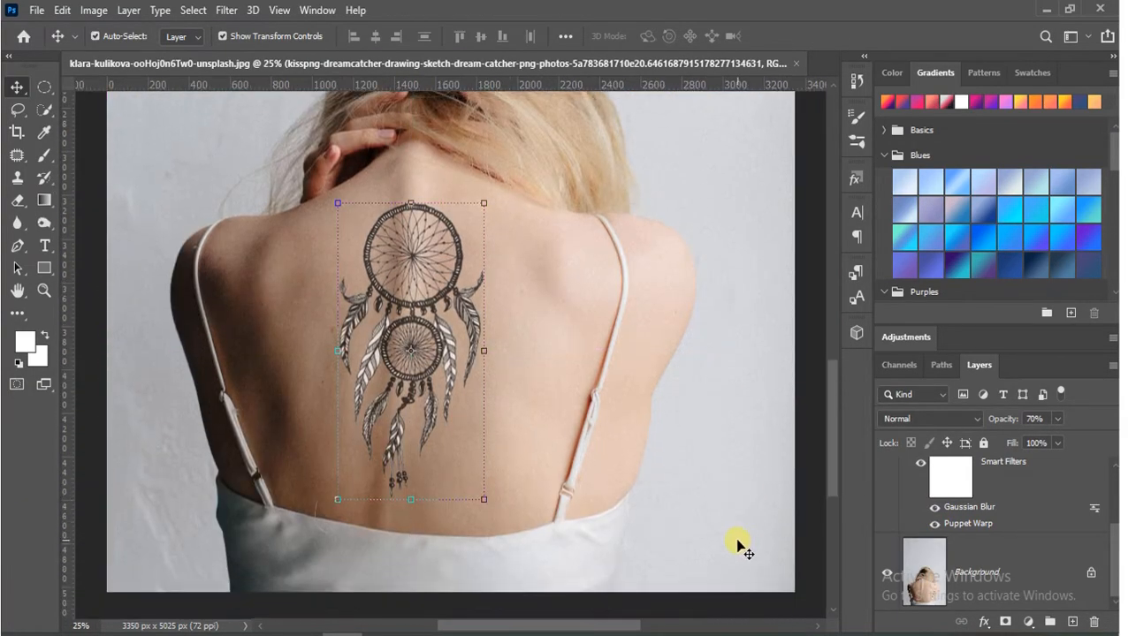
pyautogui.click(933, 509)
pyautogui.hotkey('ctrl', '-')
pyautogui.click(768, 513)
pyautogui.scroll(-1, 422, 584)
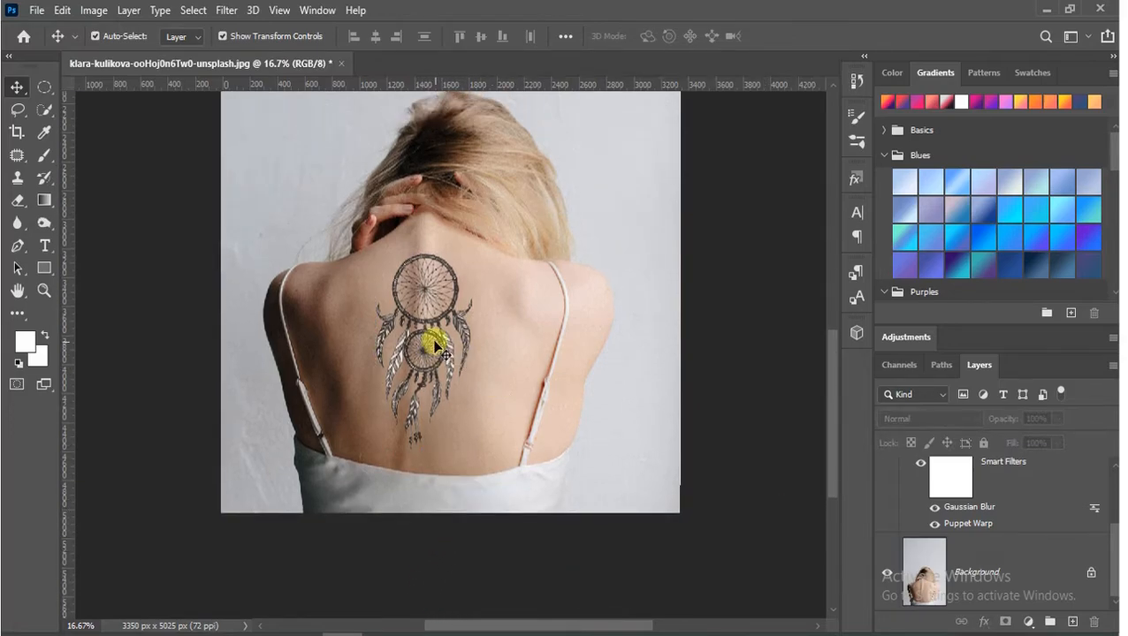
# Step: Scale the dreamcatcher up proportionally to about 218%, centre it over the spine just below the neck and apply the transform
pyautogui.click(438, 342)
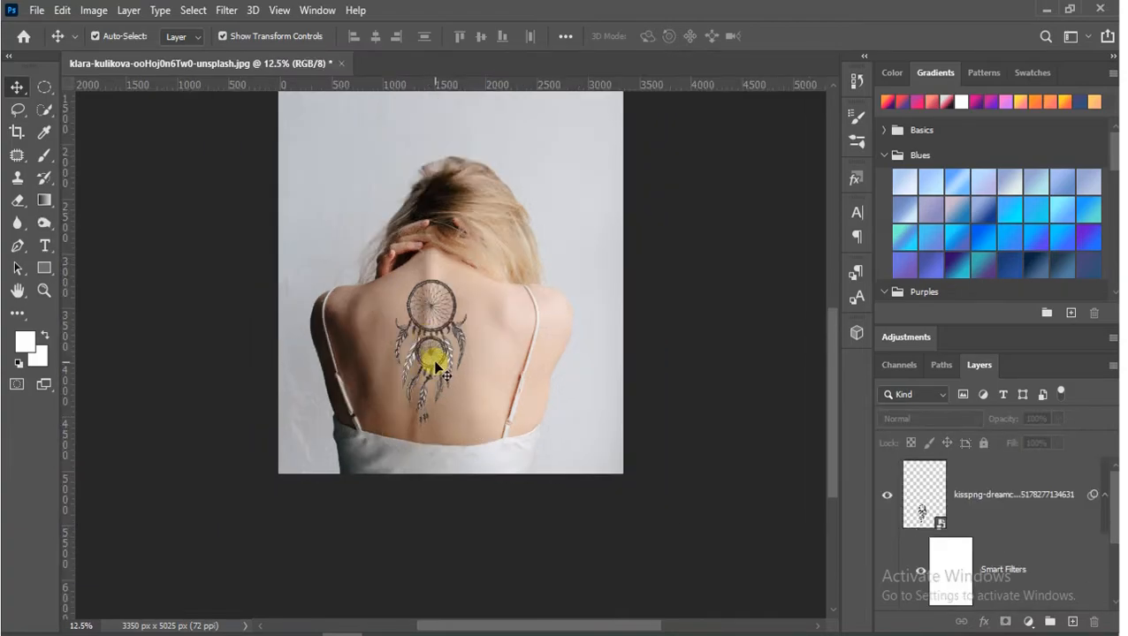
pyautogui.click(436, 362)
pyautogui.hotkey('ctrl', 't')
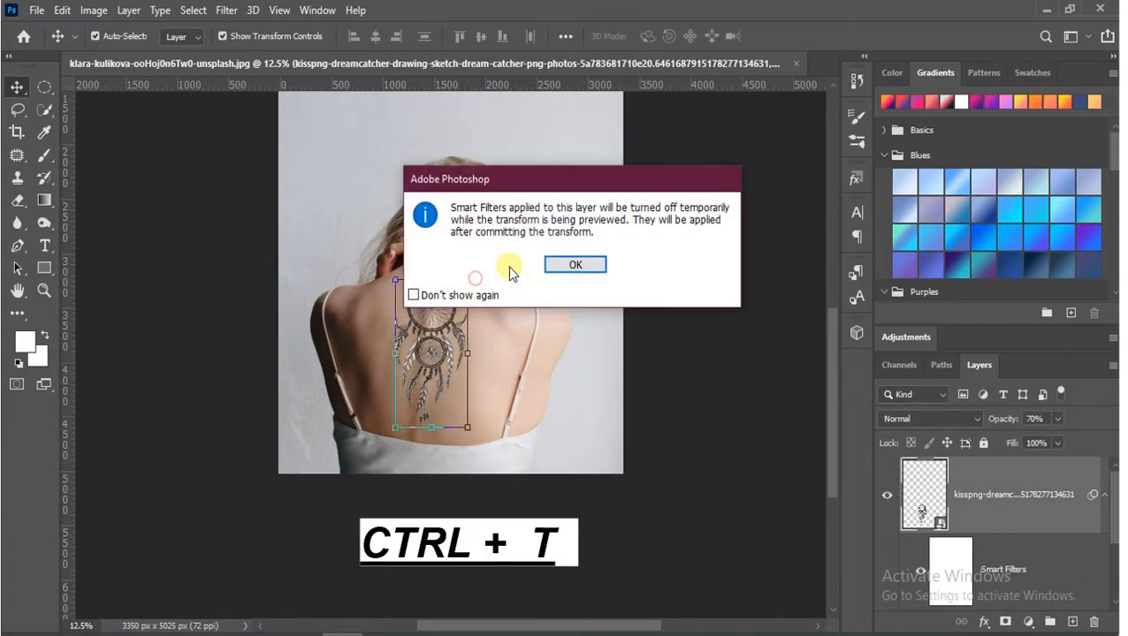
pyautogui.click(555, 268)
pyautogui.moveTo(468, 270); pyautogui.dragTo(496, 265)
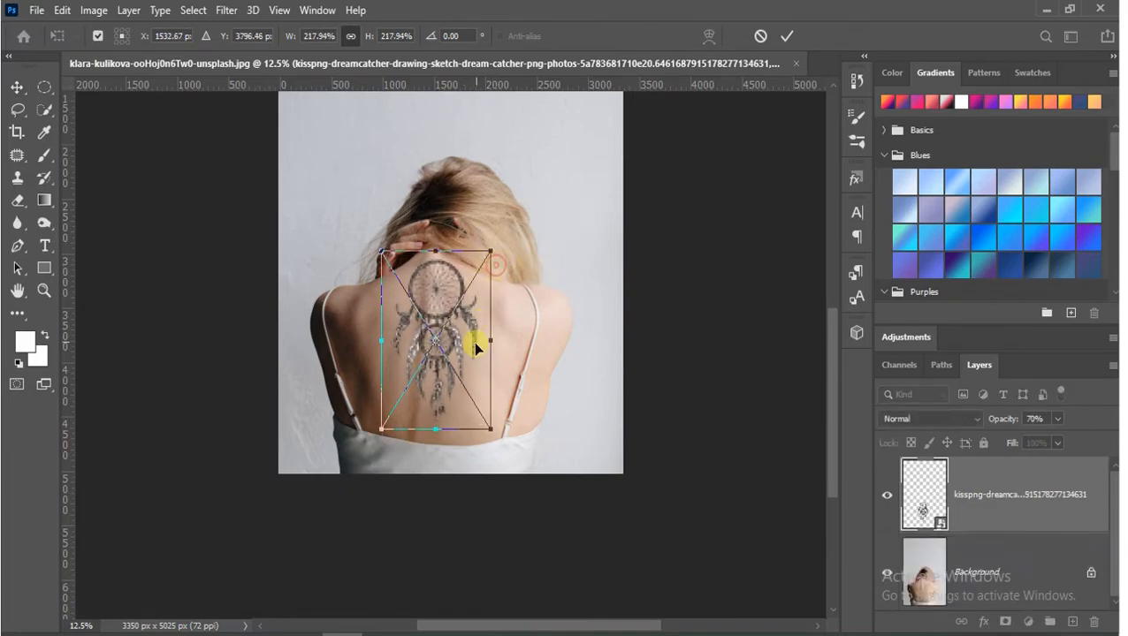
pyautogui.moveTo(446, 362)
pyautogui.mouseDown()
pyautogui.moveTo(434, 372)
pyautogui.moveTo(445, 361)
pyautogui.mouseUp()
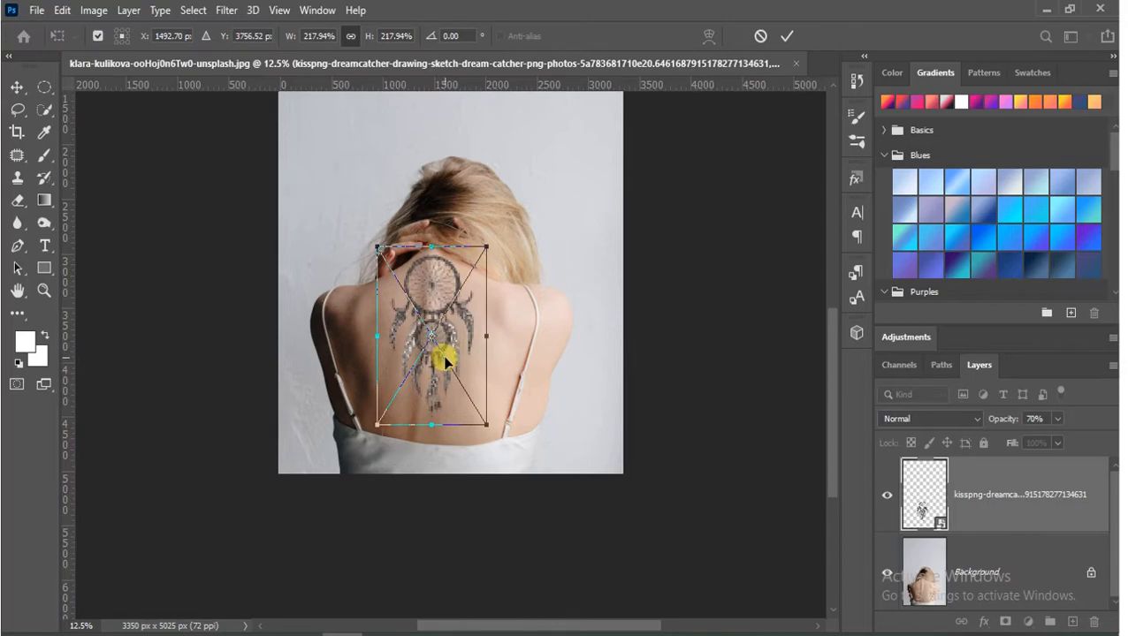
pyautogui.press('Return')
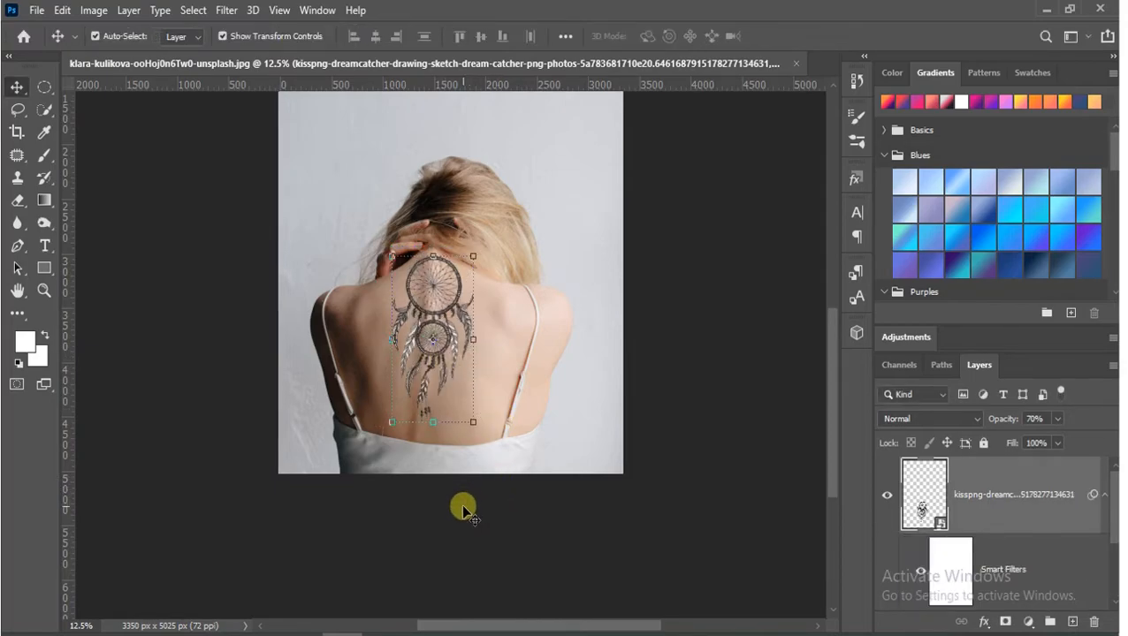
# Step: Move the dreamcatcher straight down by about 96 px along the spine and deselect its layer
pyautogui.hotkey('ctrl', '+')
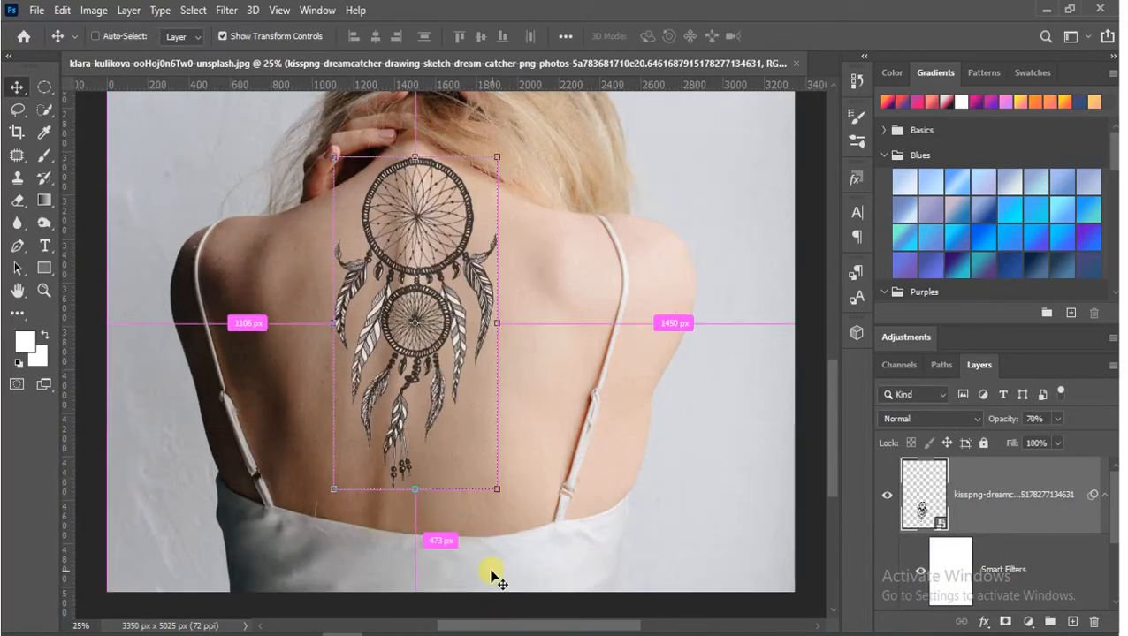
pyautogui.click(531, 544)
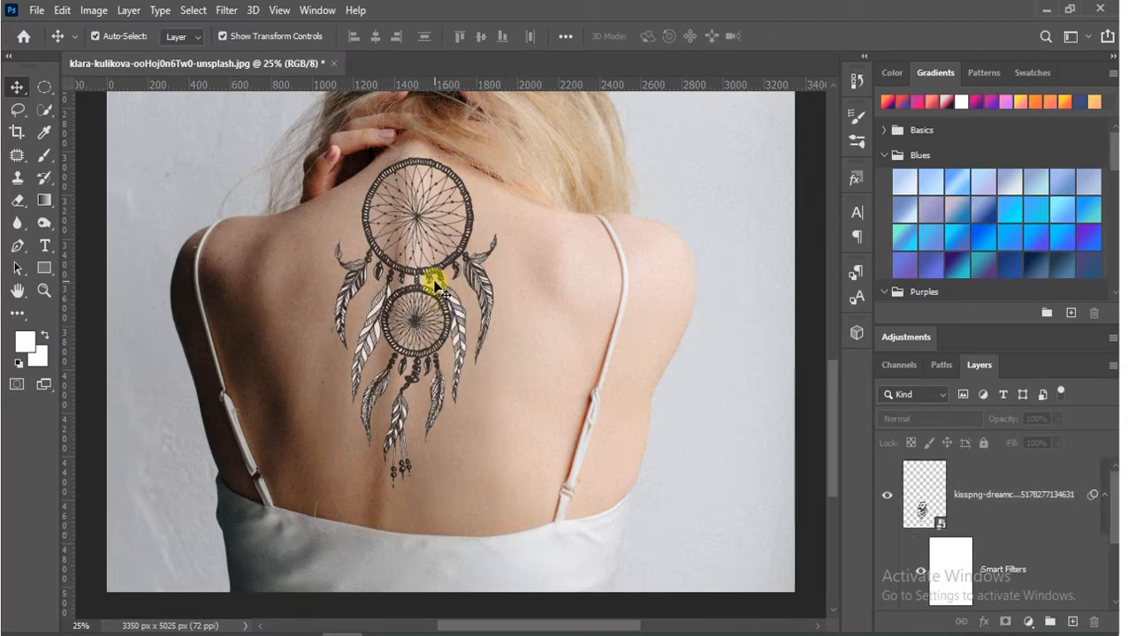
pyautogui.click(431, 276)
pyautogui.moveTo(430, 277); pyautogui.dragTo(431, 298)
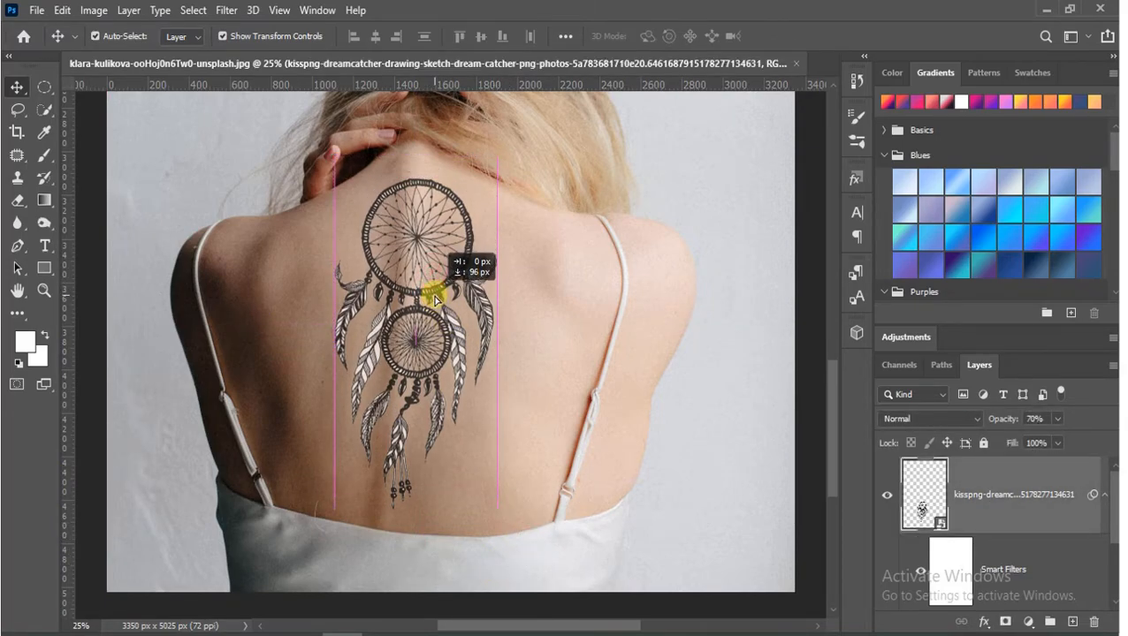
pyautogui.moveTo(396, 444); pyautogui.dragTo(398, 445)
pyautogui.click(395, 444)
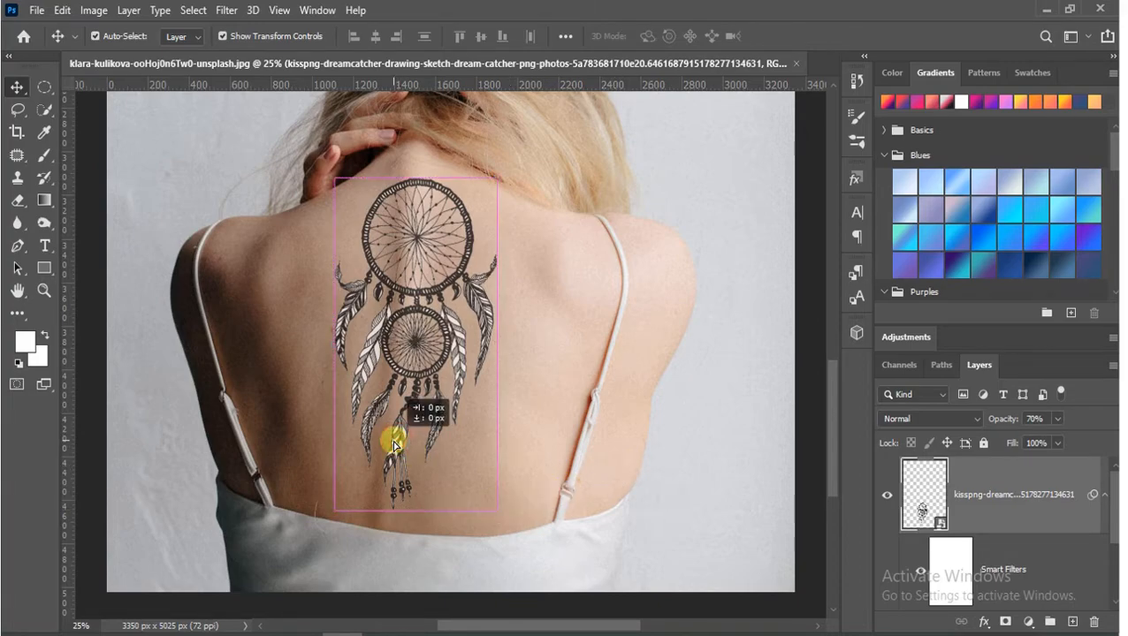
pyautogui.click(537, 437)
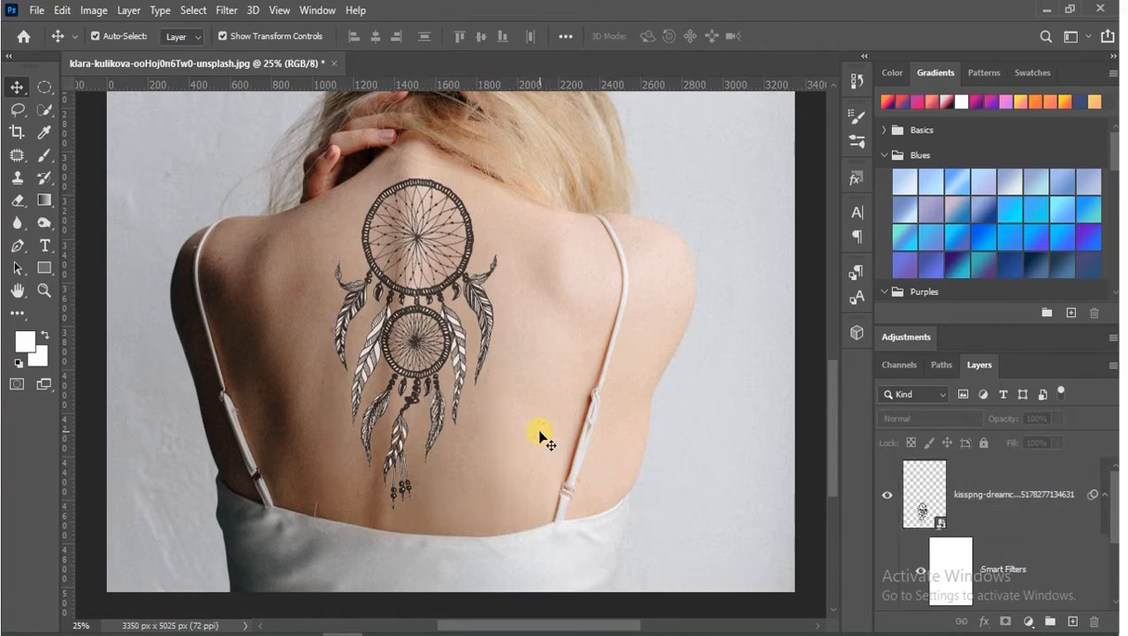
# Step: Fit the whole photo in view and toggle the dreamcatcher layer's visibility to compare the back with and without the tattoo
pyautogui.hotkey('ctrl', '-')
pyautogui.hotkey('ctrl', '-')
pyautogui.hotkey('ctrl', '-')
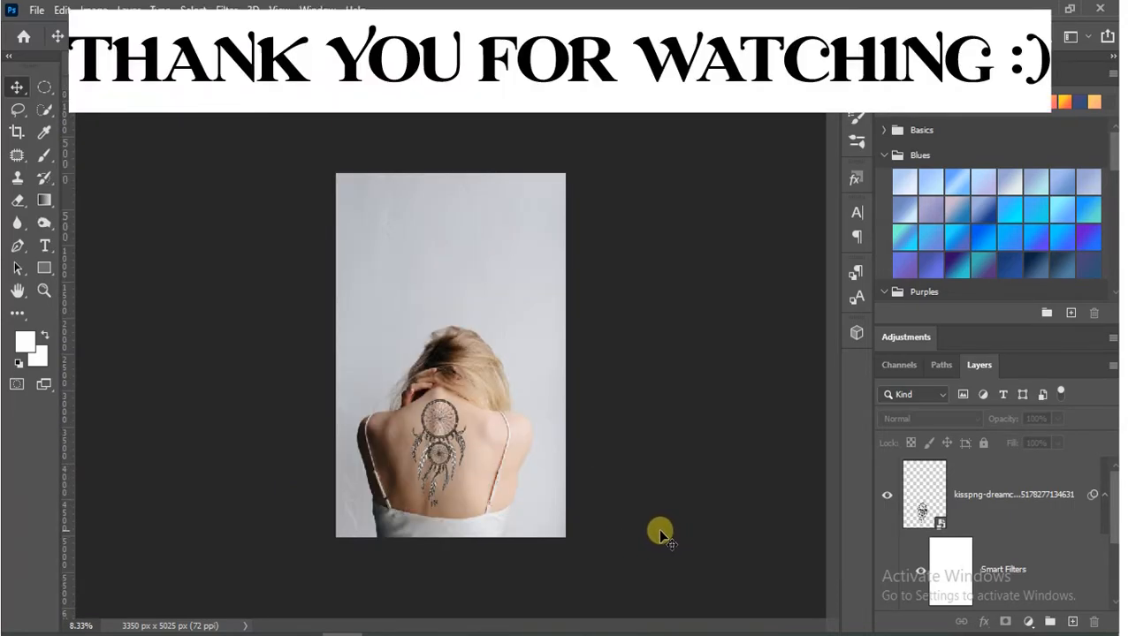
pyautogui.hotkey('ctrl', '0')
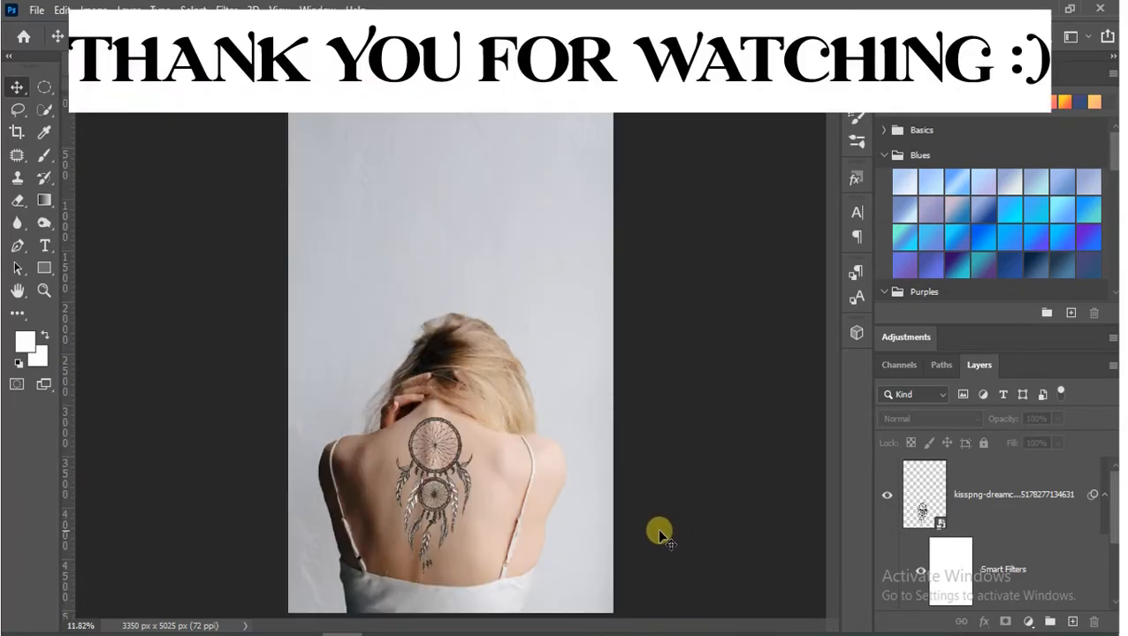
pyautogui.click(886, 499)
pyautogui.click(886, 500)
pyautogui.click(886, 499)
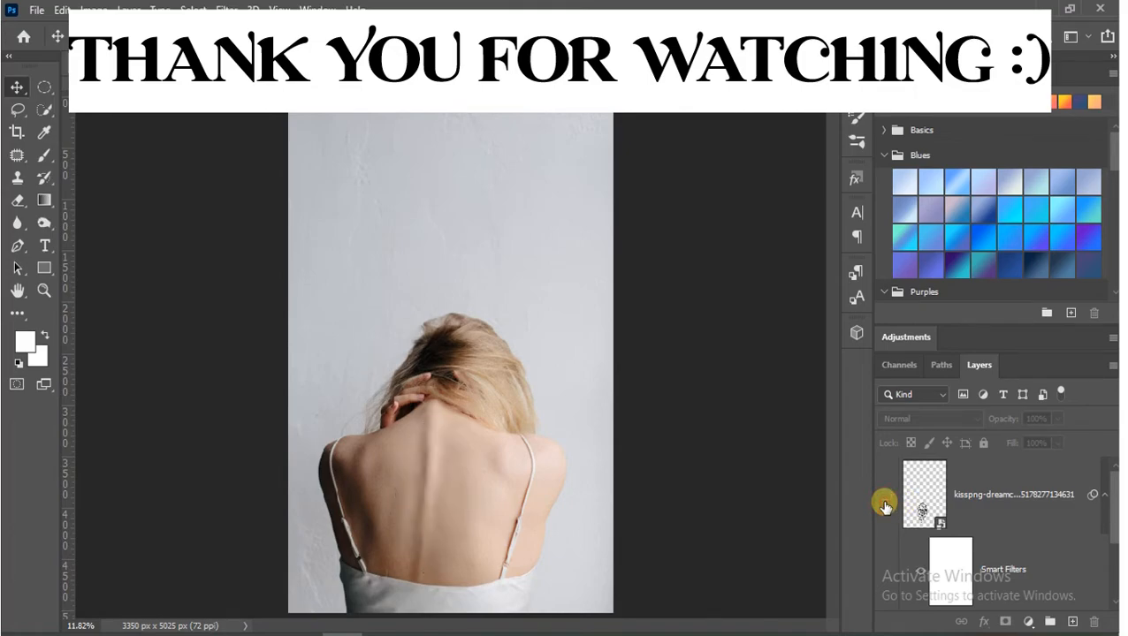